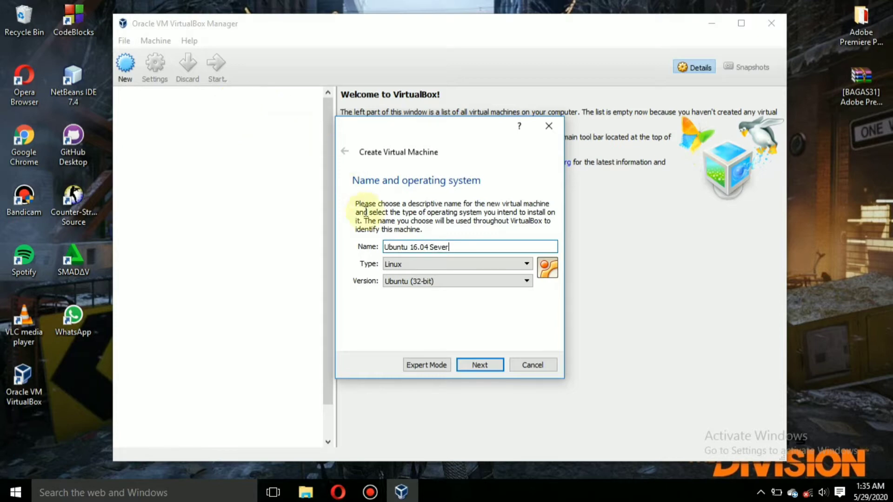
Keep the name and 1024 MB memory, and create a 10 GB dynamically allocated VDI disk.
click(485, 365)
click(484, 365)
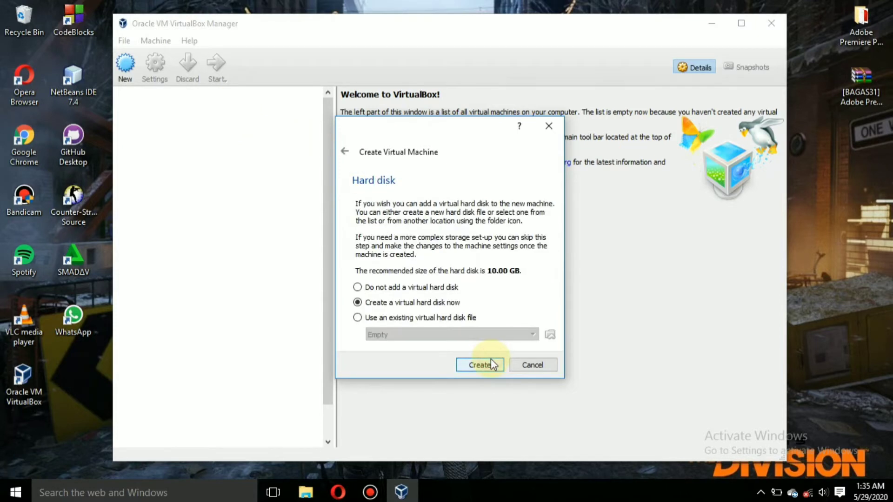
click(486, 363)
click(505, 385)
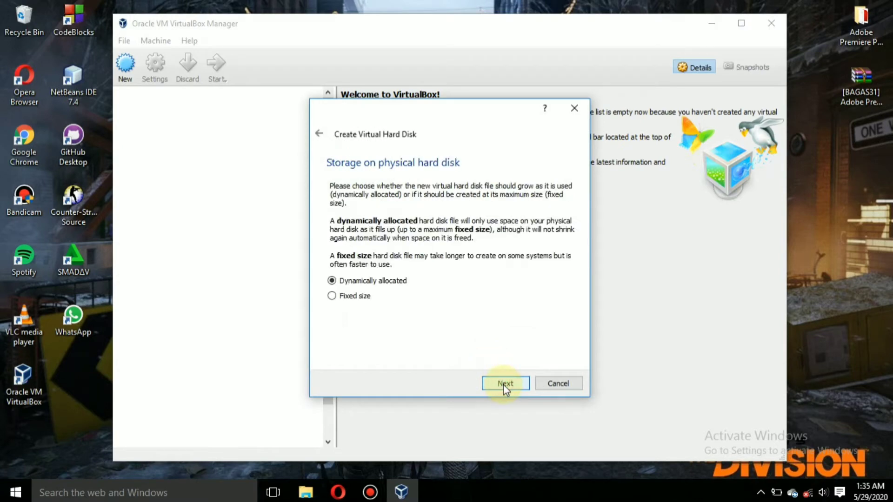
click(504, 385)
click(504, 384)
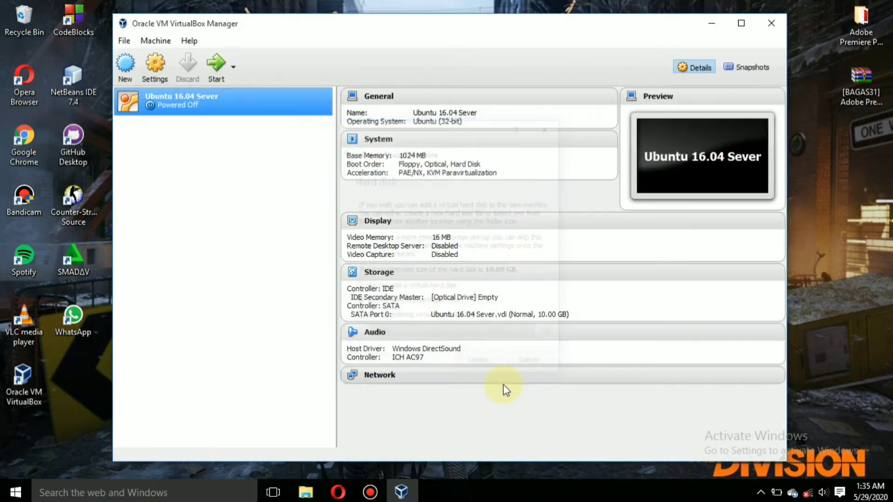
Move Optical to the top of the boot order and enable I/O APIC.
click(149, 62)
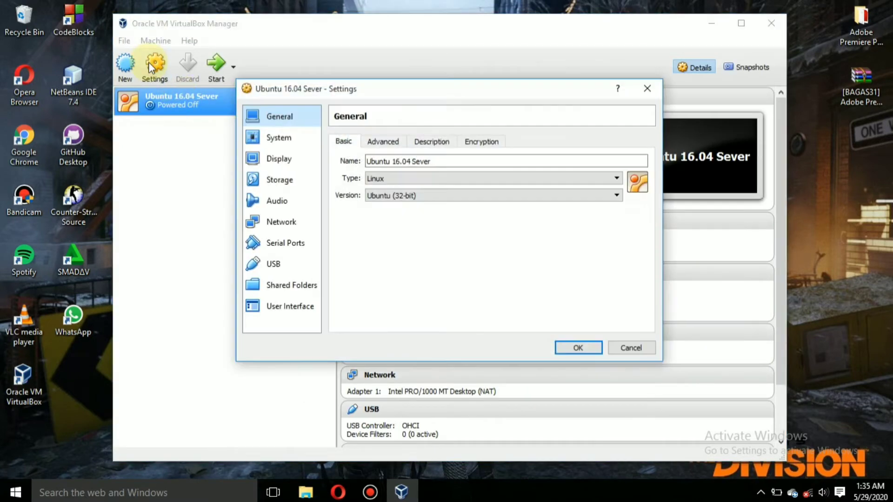
click(300, 142)
click(426, 204)
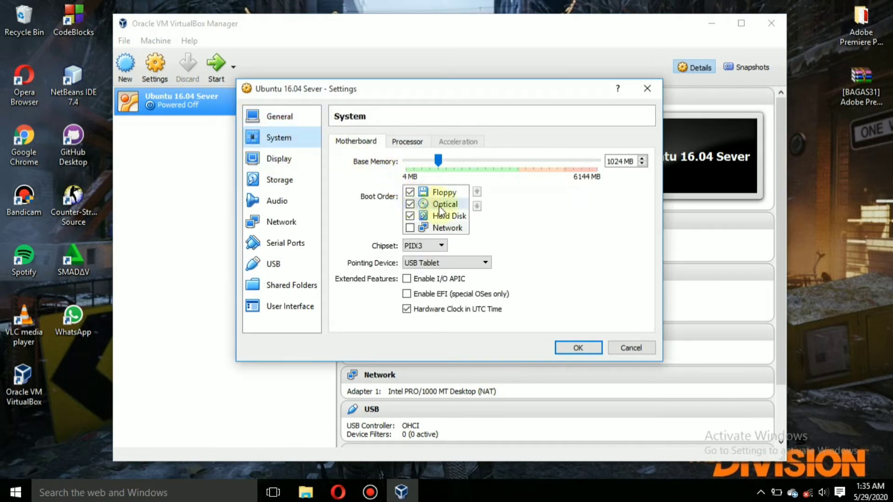
click(477, 191)
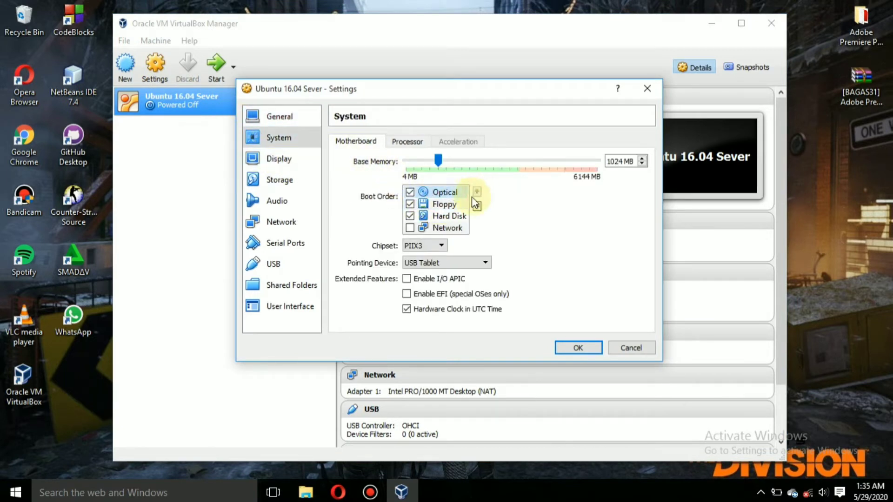
click(406, 279)
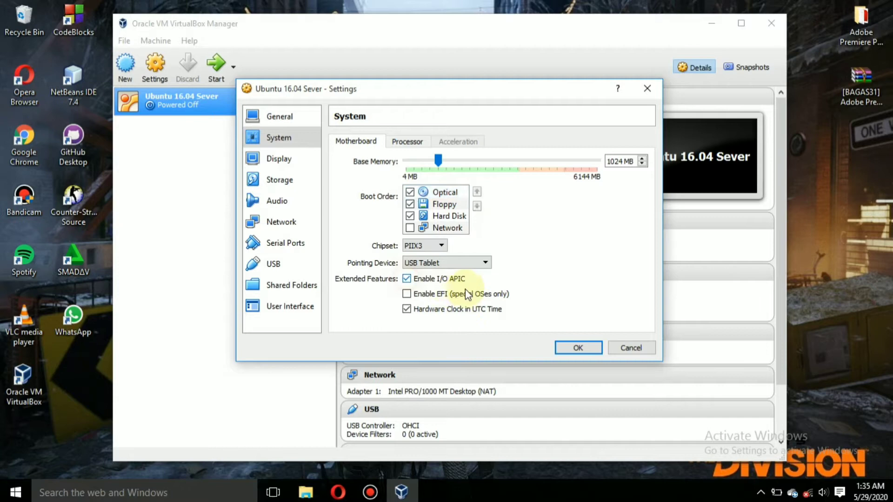
click(576, 348)
click(151, 65)
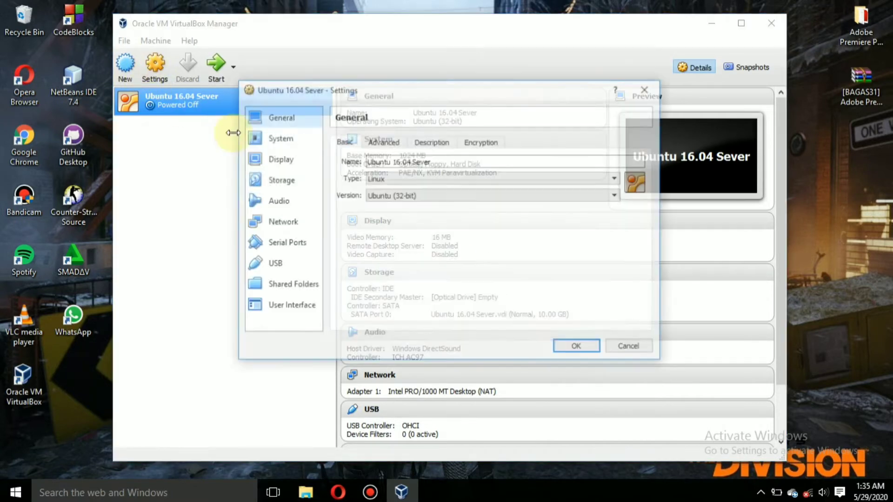
Load ubuntu-16.04.6-server-i386.iso into the empty optical drive.
click(279, 139)
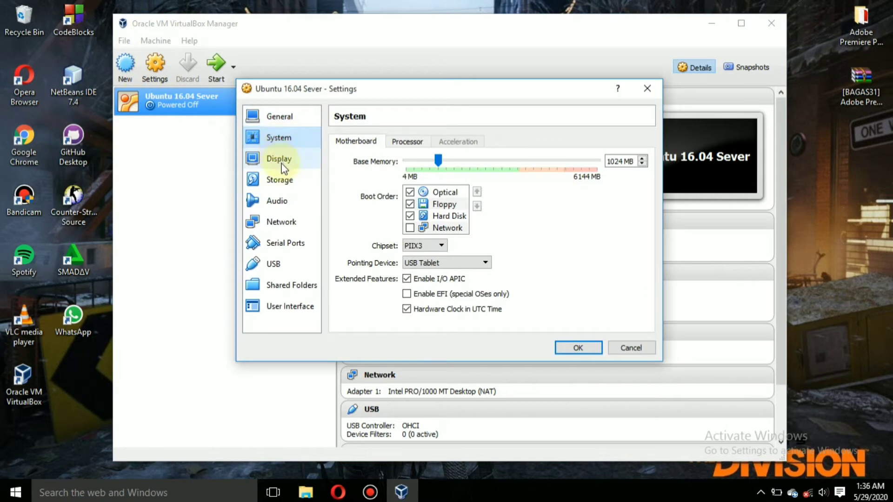
click(282, 164)
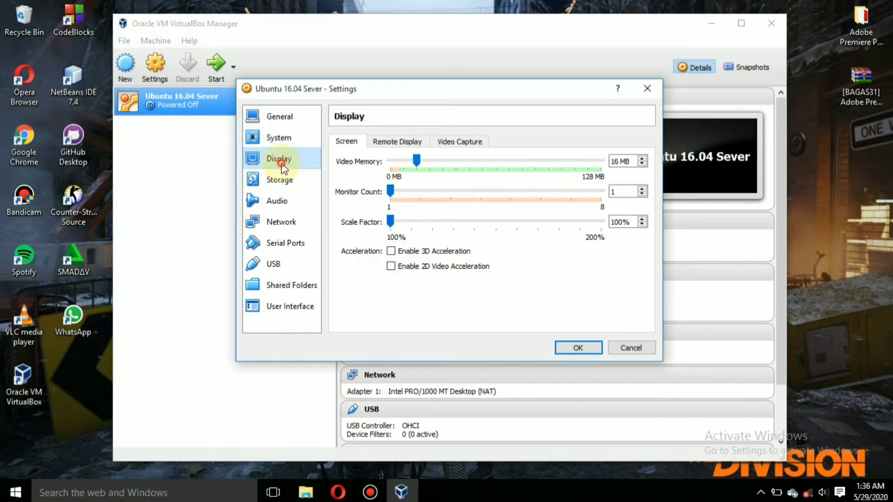
click(281, 178)
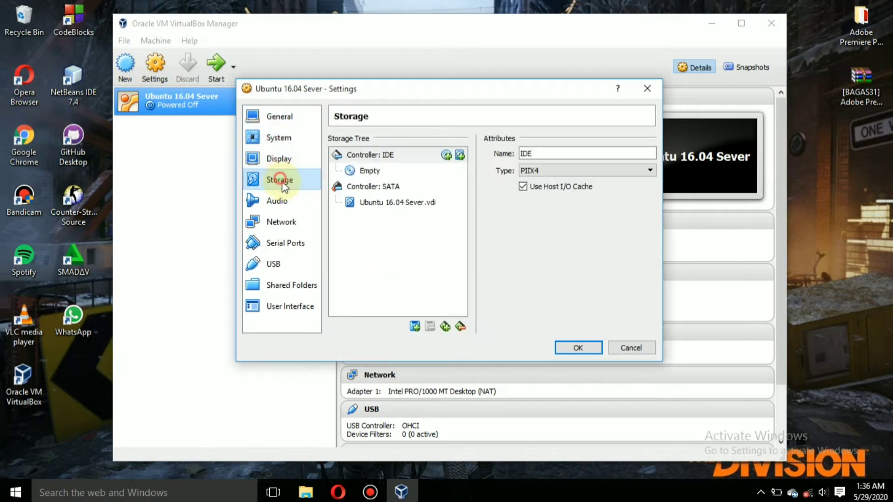
click(369, 171)
click(650, 155)
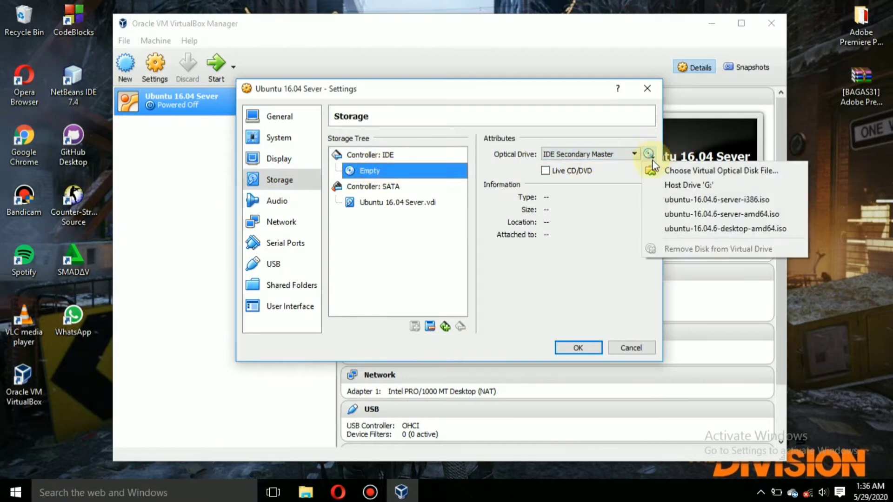
click(665, 172)
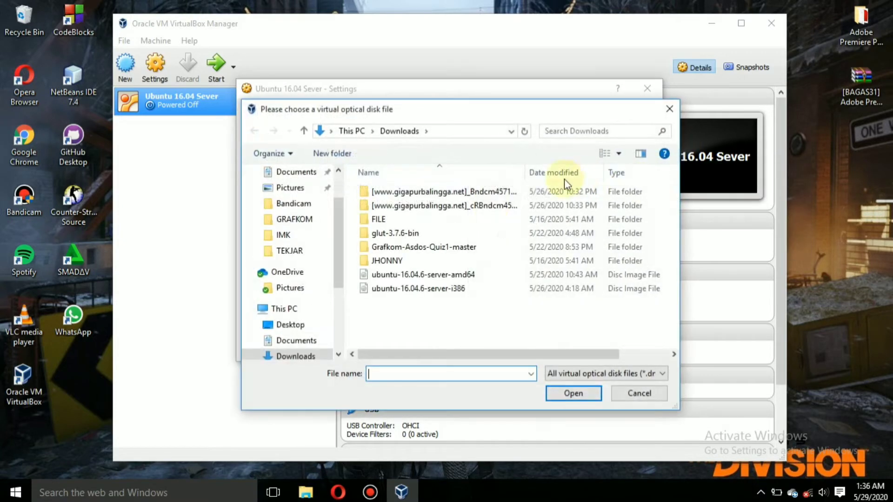
click(416, 289)
click(571, 394)
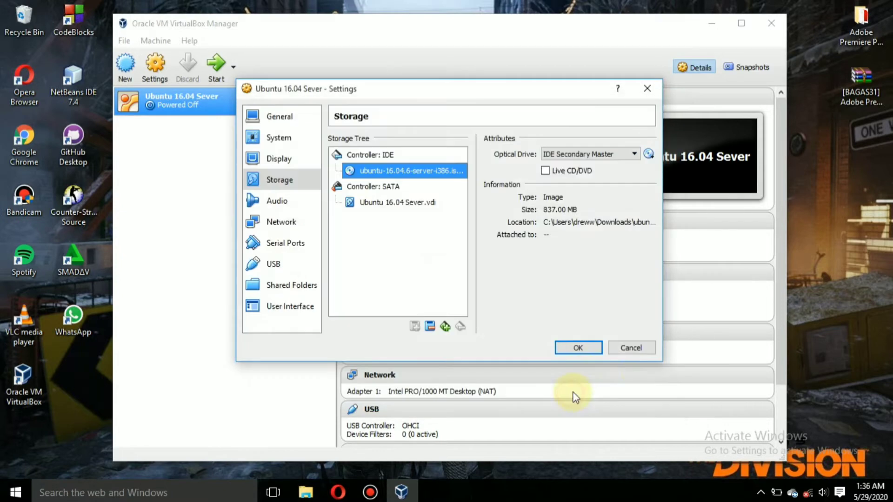
click(576, 350)
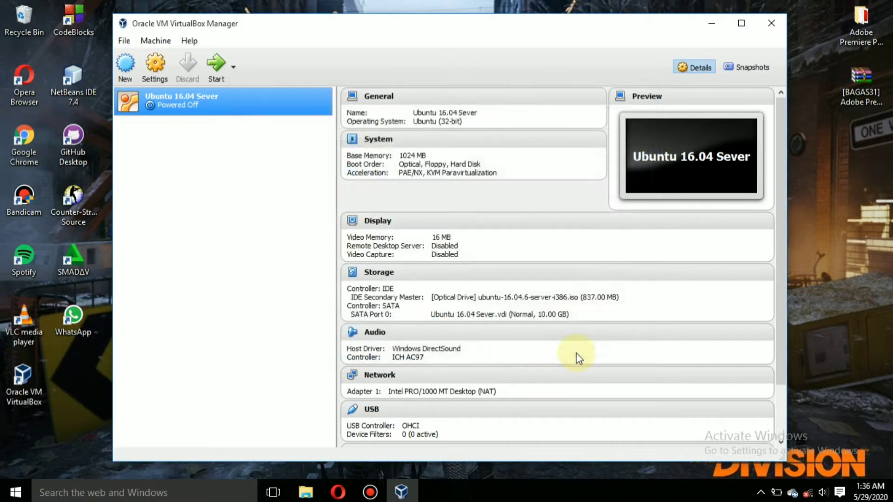
Attach network Adapter 1 as a Bridged Adapter.
click(155, 65)
click(301, 224)
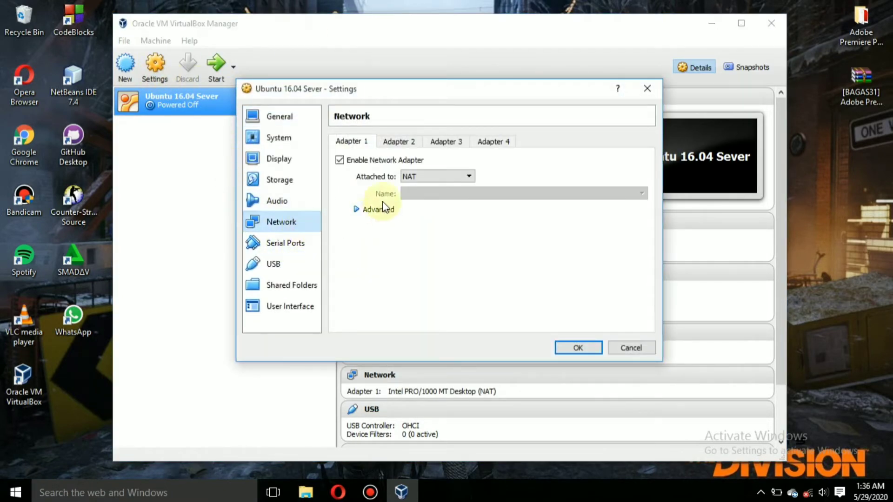
click(432, 176)
click(431, 210)
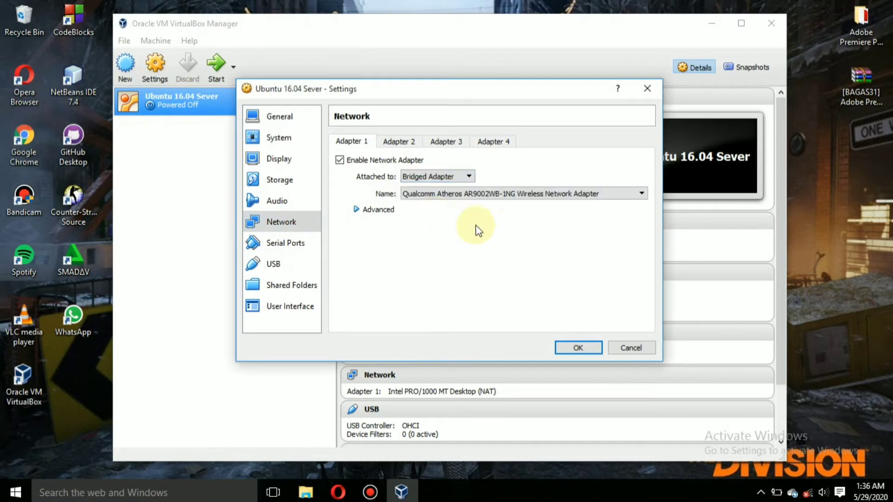
click(579, 348)
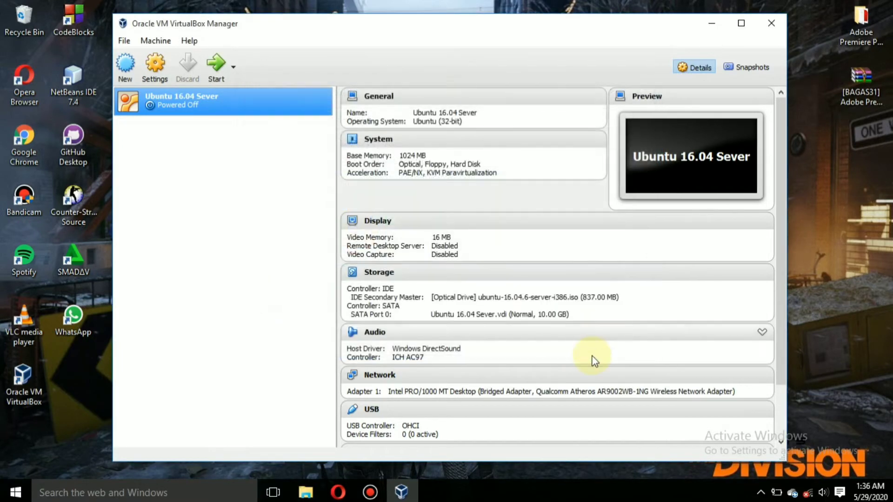
Start the VM and begin installing Ubuntu Server in English.
click(215, 67)
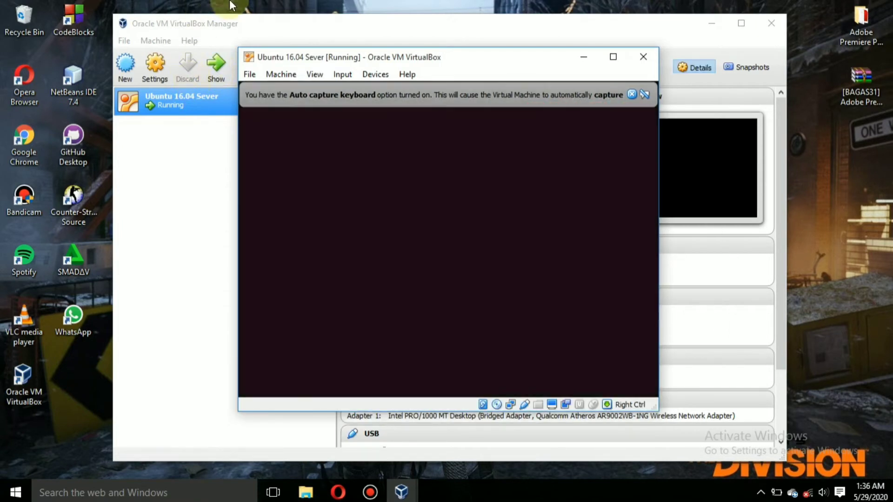
click(632, 94)
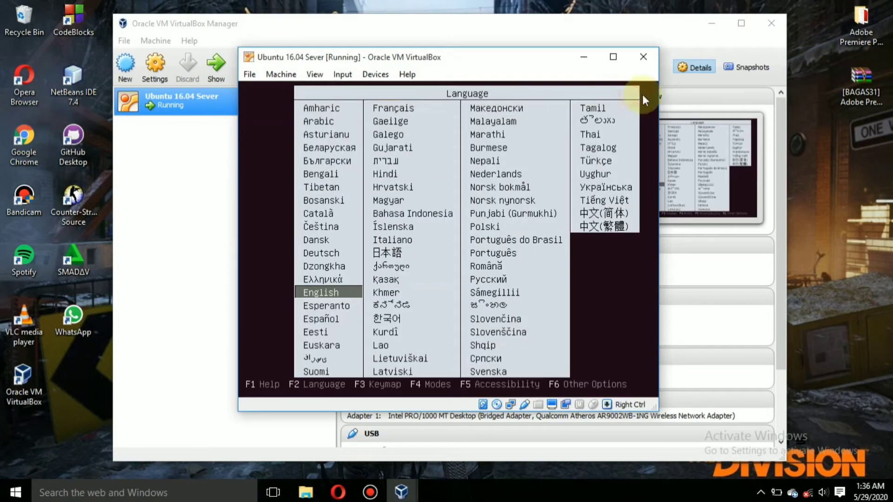
key(Return)
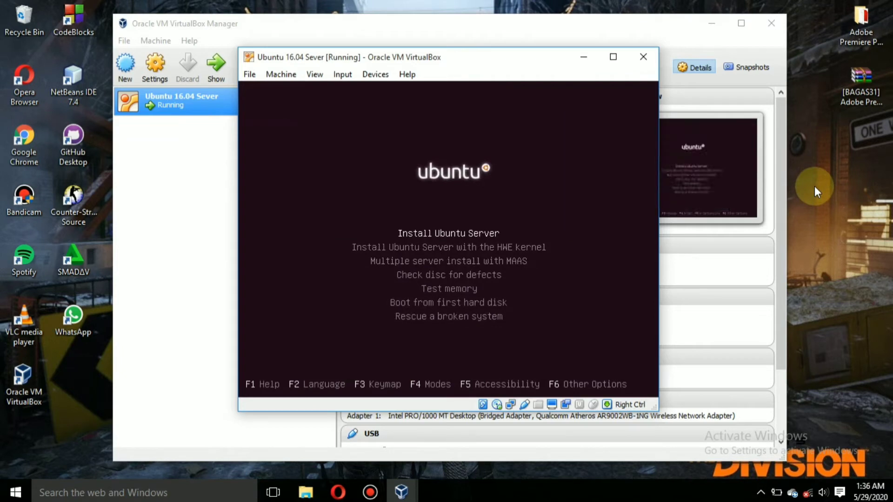
key(Return)
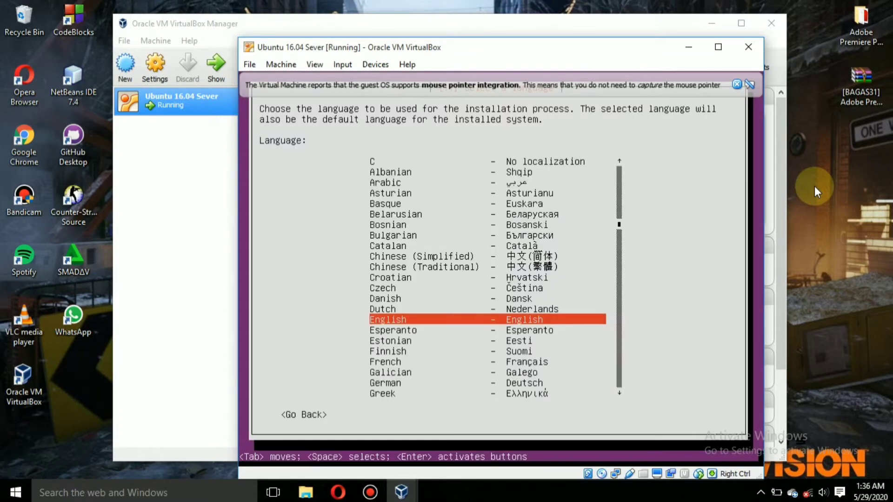
key(Return)
Choose India, under Asia in the other-locations list, as the location.
key(Down)
key(Down)
key(Down)
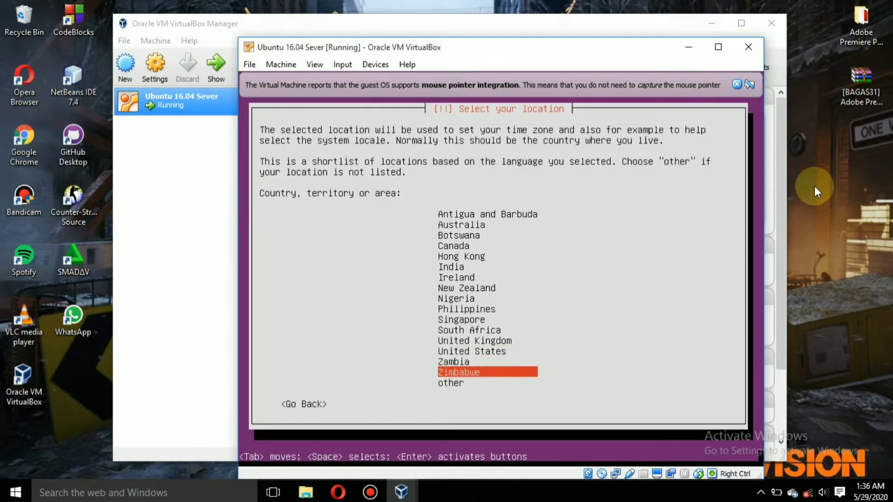
key(Return)
key(Down)
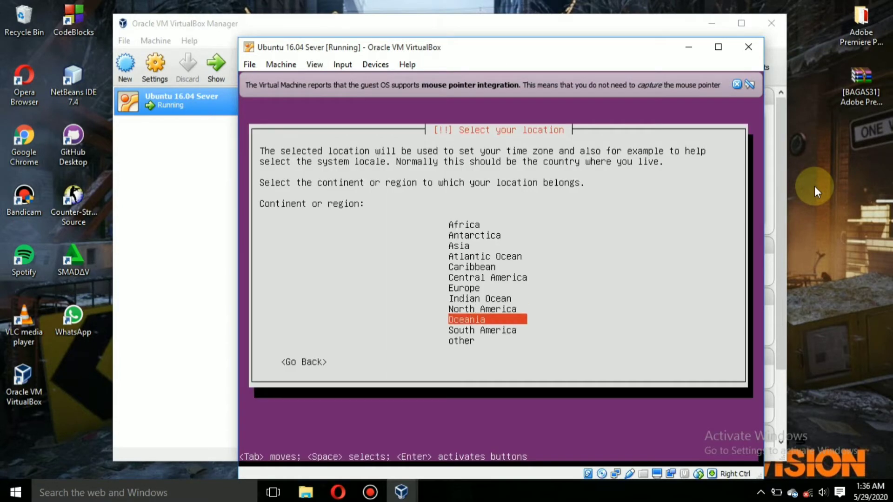
key(Up)
key(Up)
key(Up)
key(Up)
key(Up)
key(Up)
key(Up)
key(Up)
key(Up)
key(Down)
key(Down)
key(Return)
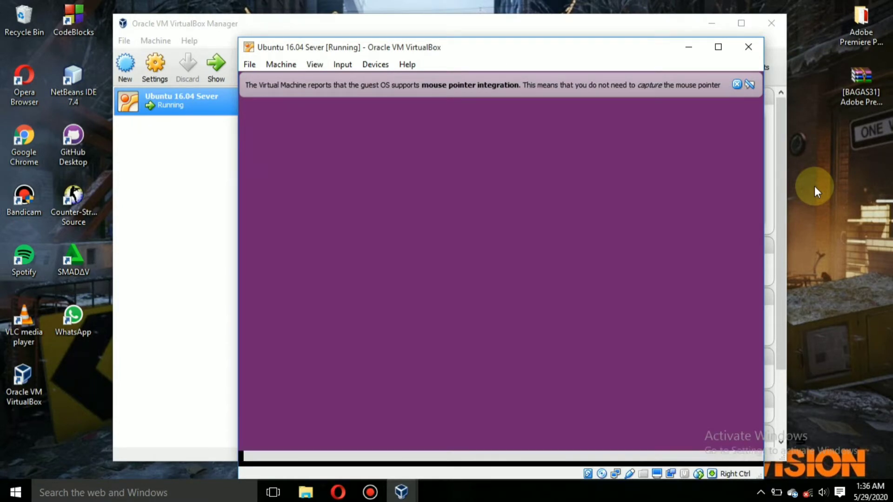
key(Down)
key(Down)
key(Down)
key(Down)
key(Down)
key(Down)
key(Down)
key(Down)
key(Down)
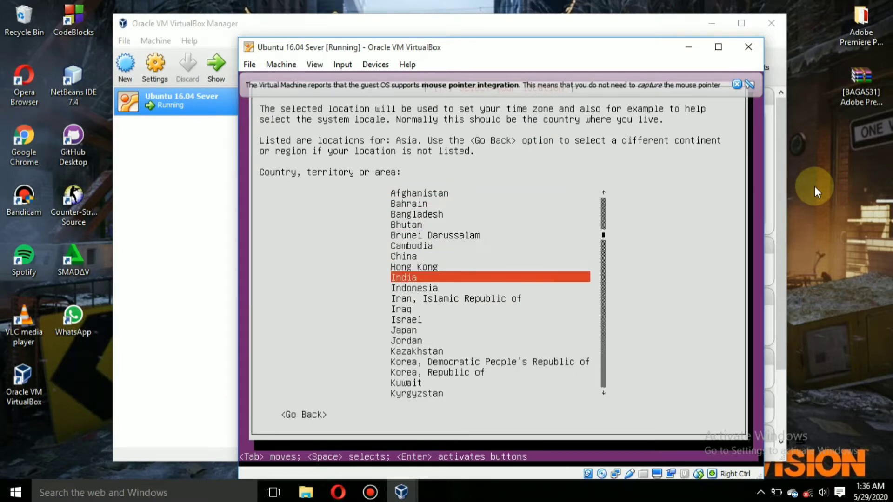
key(Return)
Set the locale to United States and the keyboard layout to English (US).
key(Down)
key(Down)
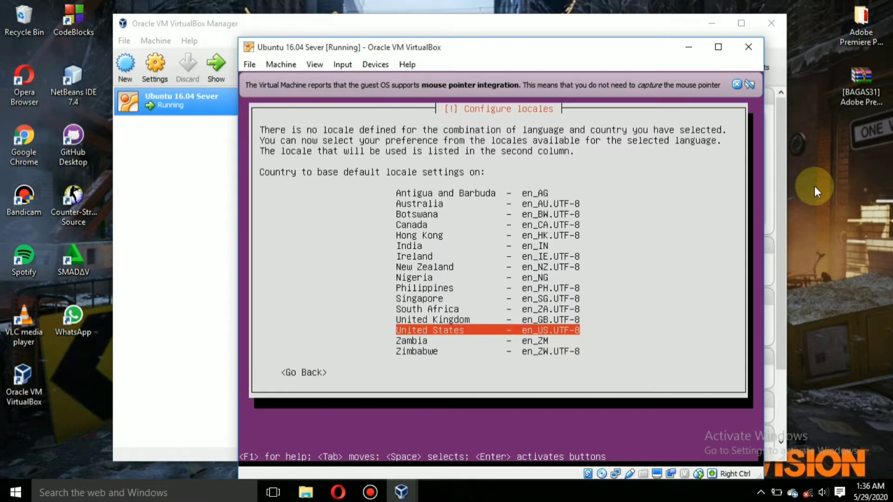
key(Return)
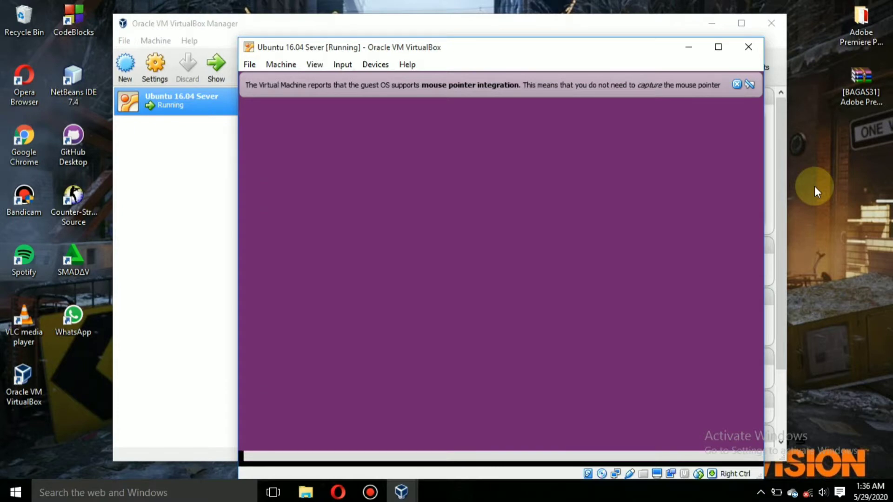
key(Return)
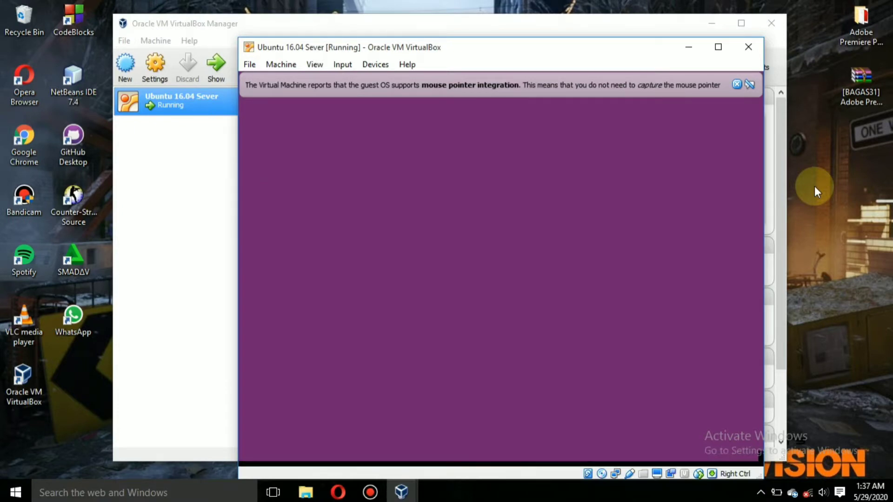
key(Return)
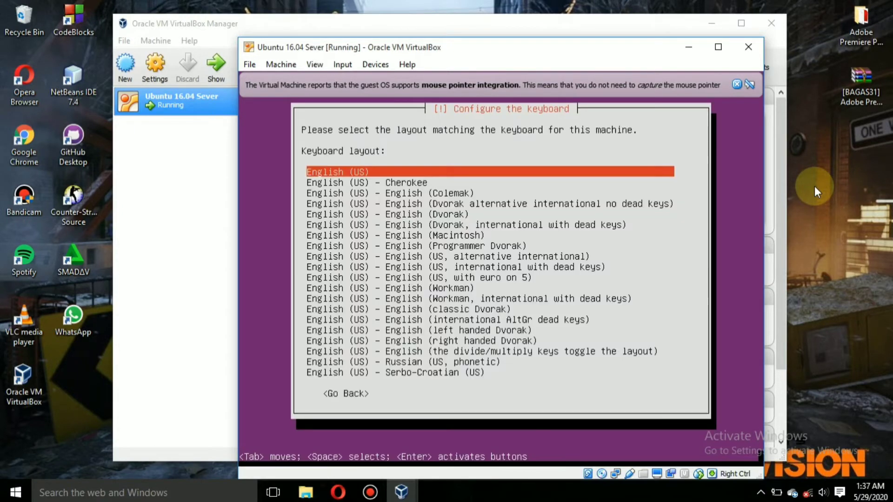
key(Return)
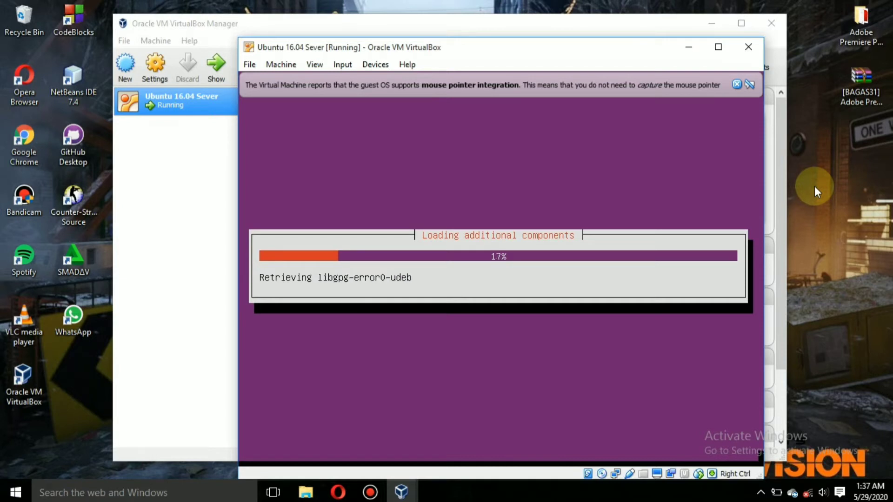
Close the mouse-integration notice while the additional components load.
click(737, 84)
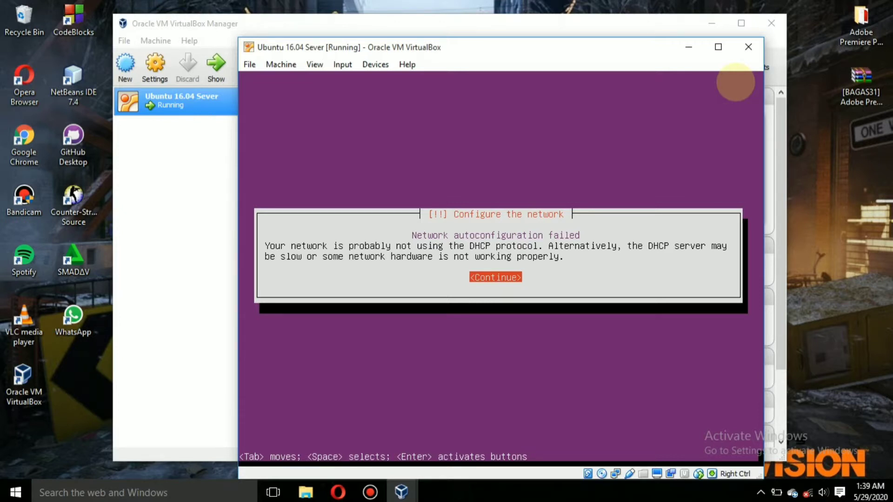
Retry network autoconfiguration after the first failure.
key(Return)
key(Up)
key(Up)
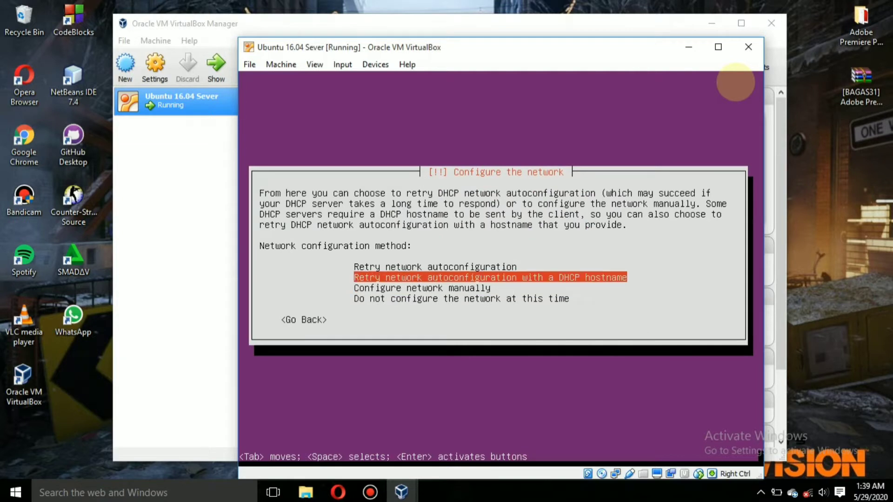
key(Return)
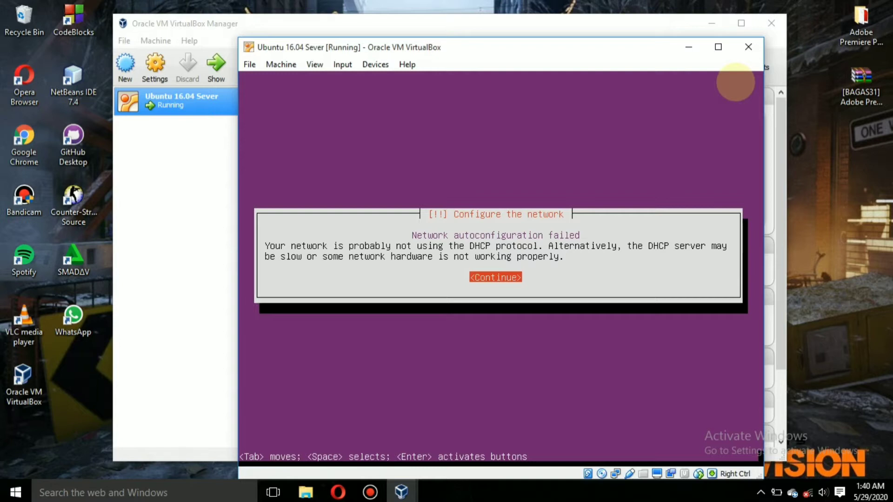
Skip configuring the network and keep the hostname ubuntu.
key(Return)
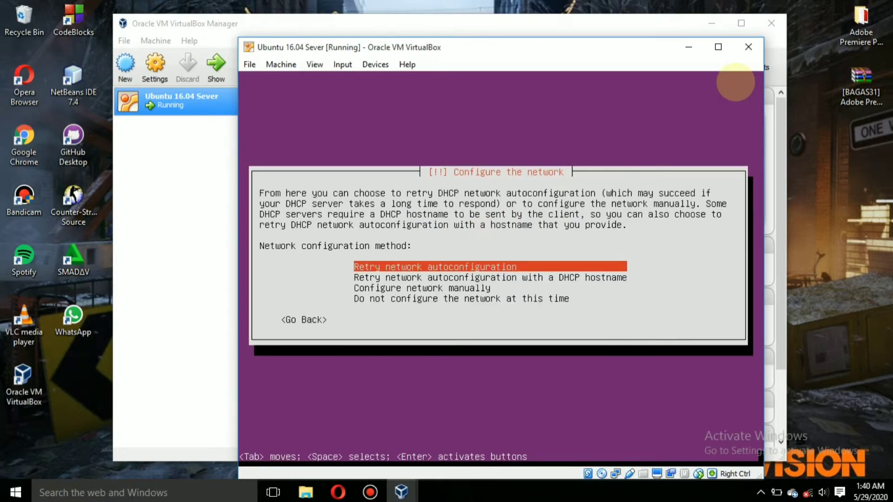
key(Down)
key(Down)
key(Down)
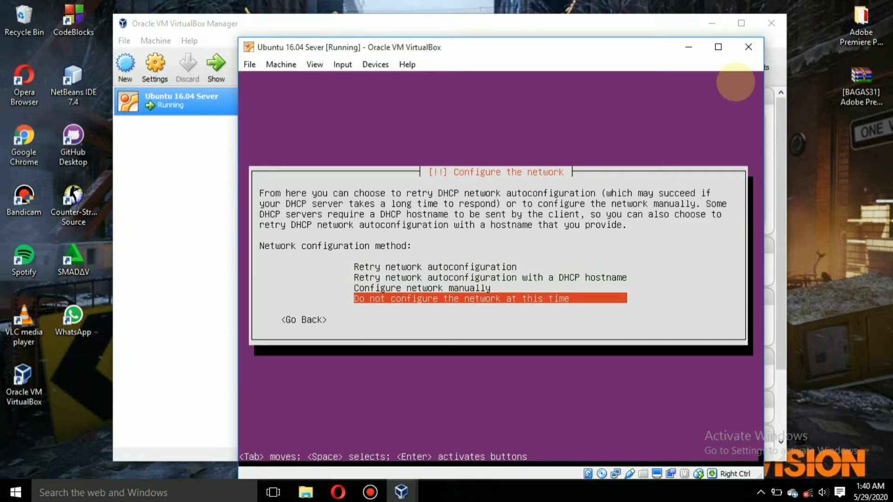
key(Return)
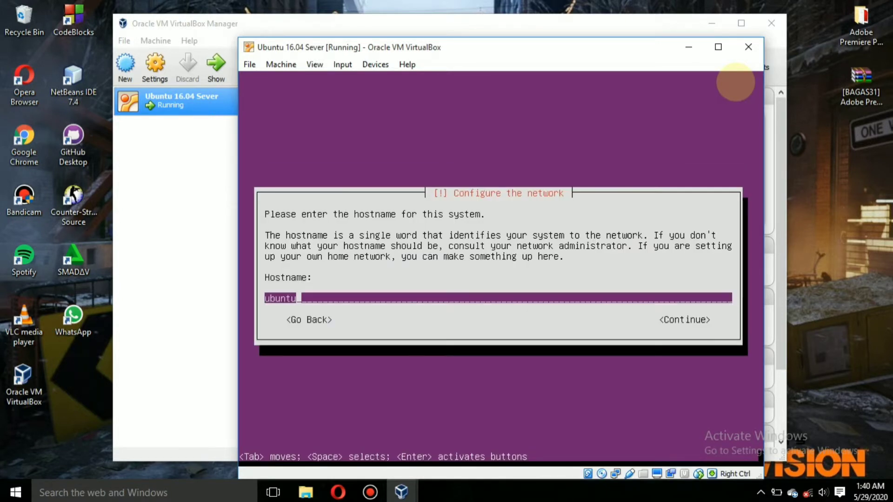
key(Tab)
key(Return)
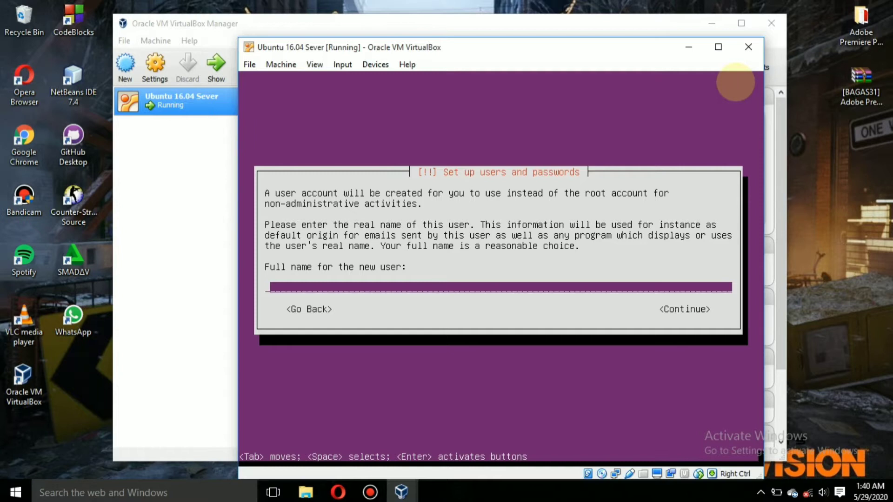
Enter the new user's full name and accept the suggested username.
text(Andrew Nu)
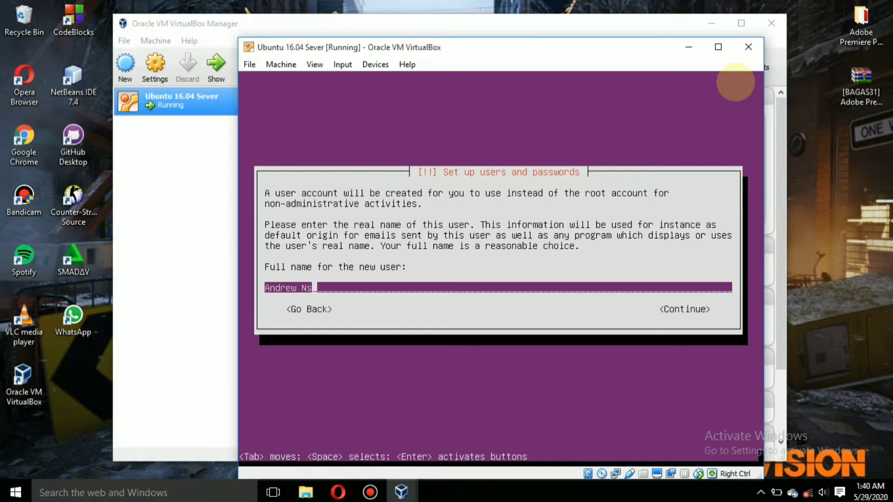
text(ssy)
key(Tab)
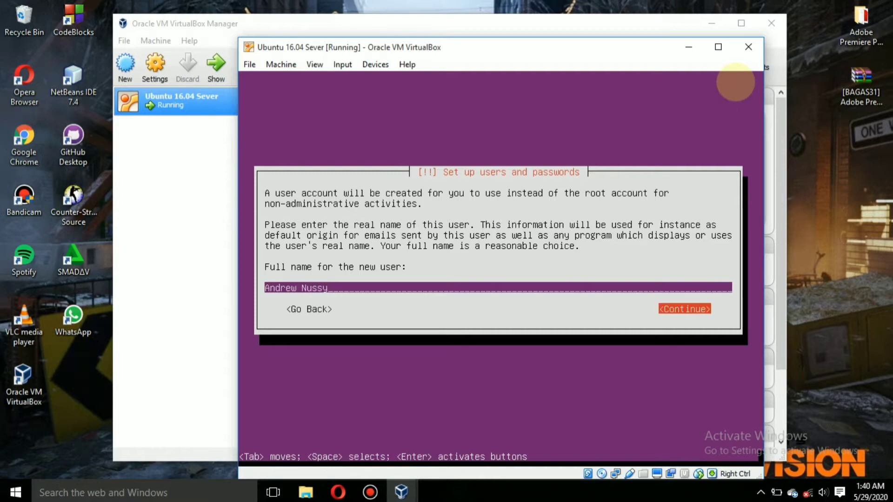
key(Return)
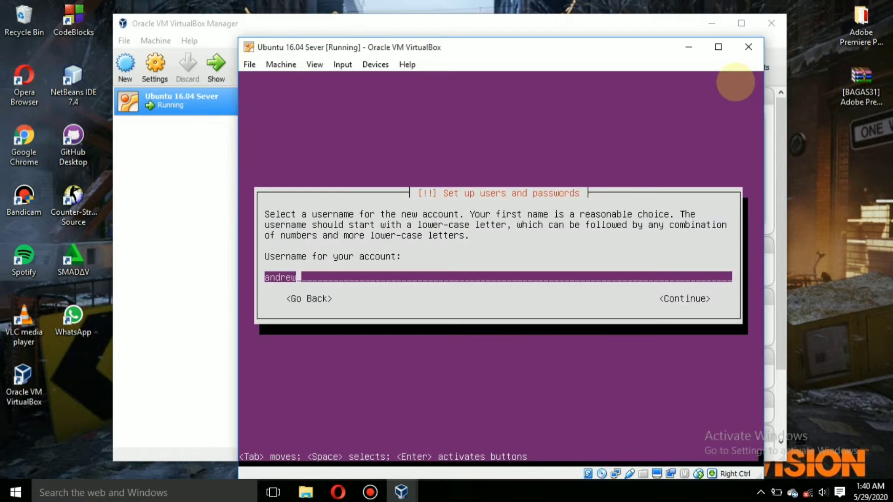
key(Tab)
key(Return)
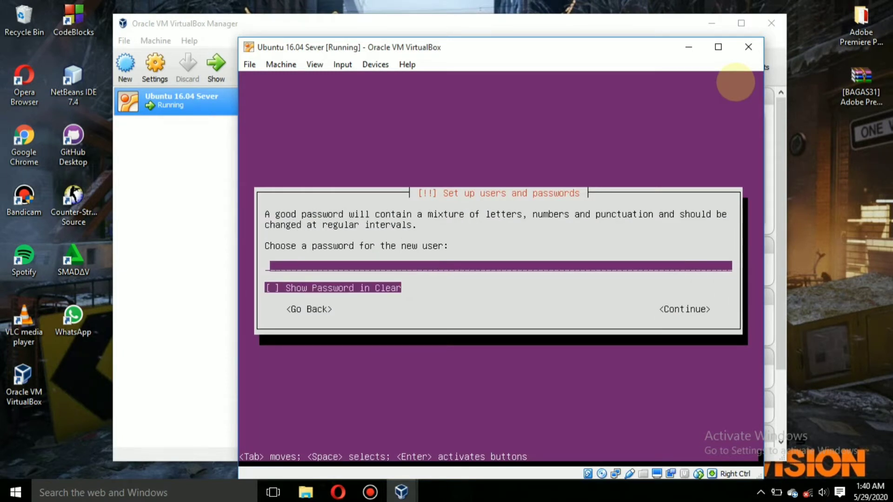
Set and confirm the account password, leave home unencrypted, and choose the Western time zone.
text(*****)
key(BackSpace)
key(BackSpace)
key(BackSpace)
key(BackSpace)
key(BackSpace)
text(**********)
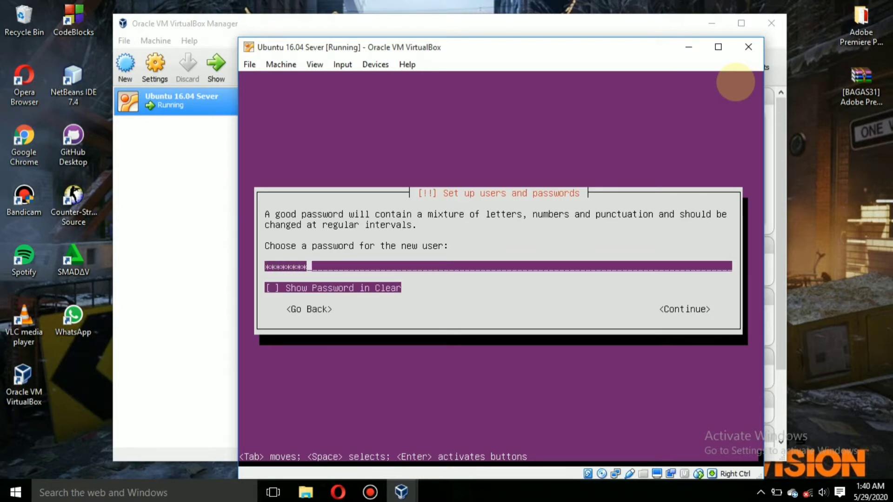
key(Return)
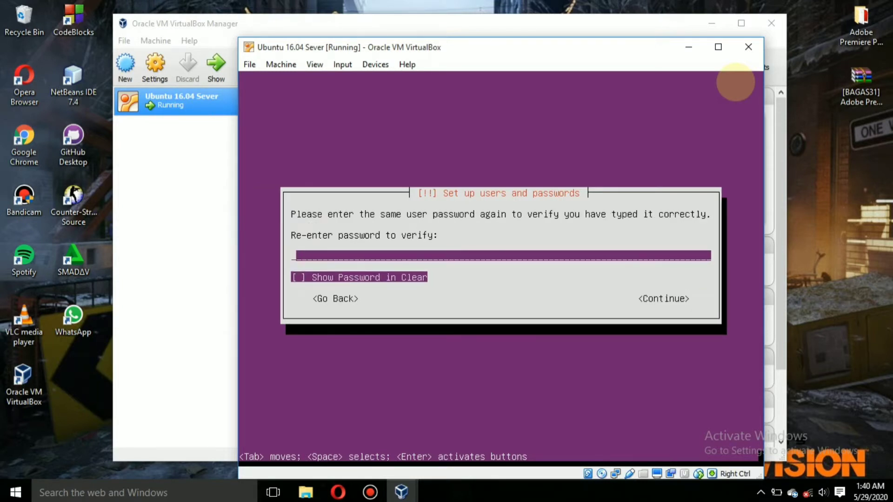
text(**********)
key(Tab)
key(Tab)
key(Return)
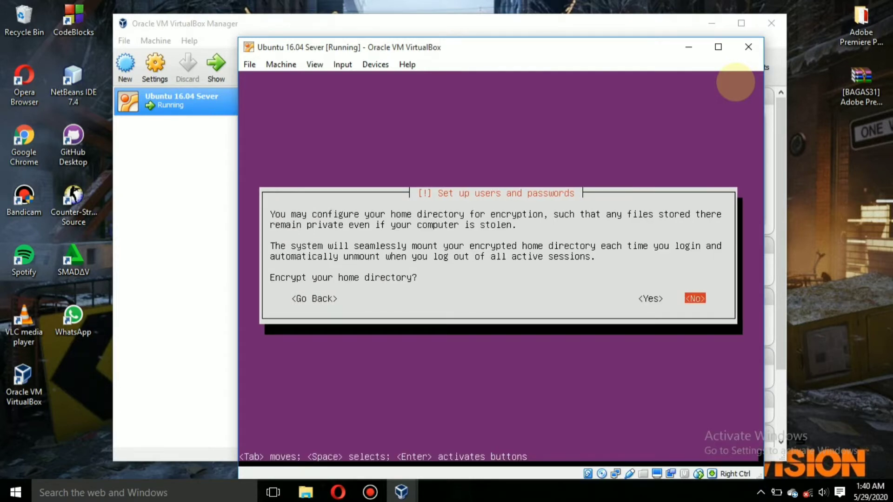
key(Return)
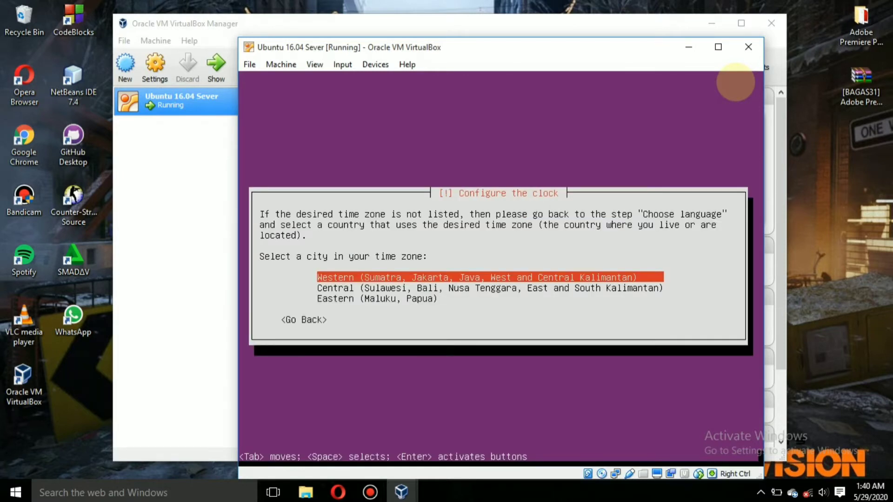
key(Return)
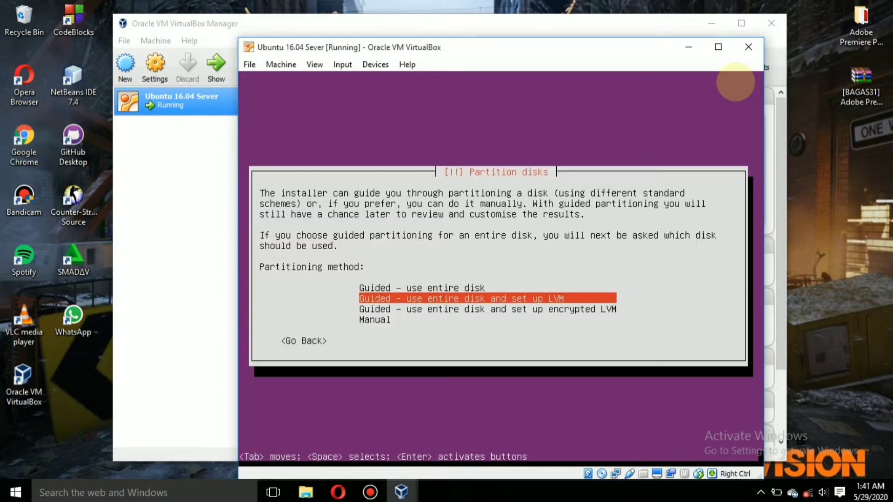
Partition the entire virtual disk with guided partitioning and write the changes.
key(Up)
key(Return)
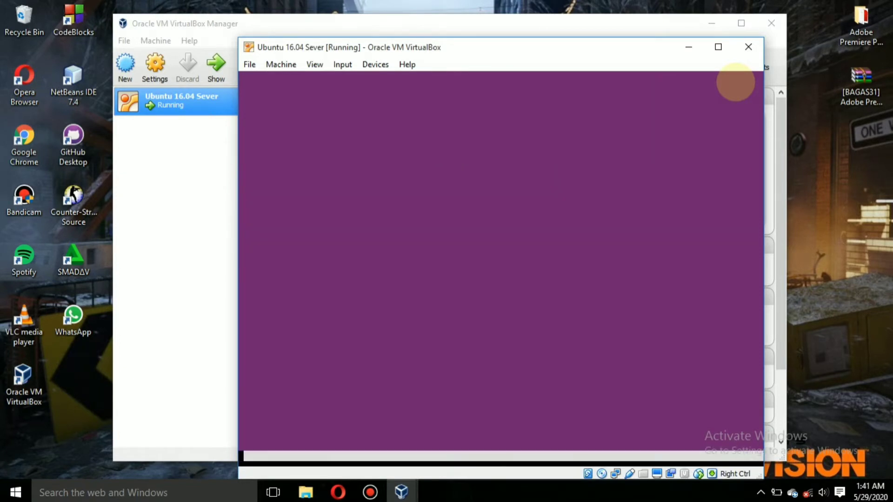
key(Return)
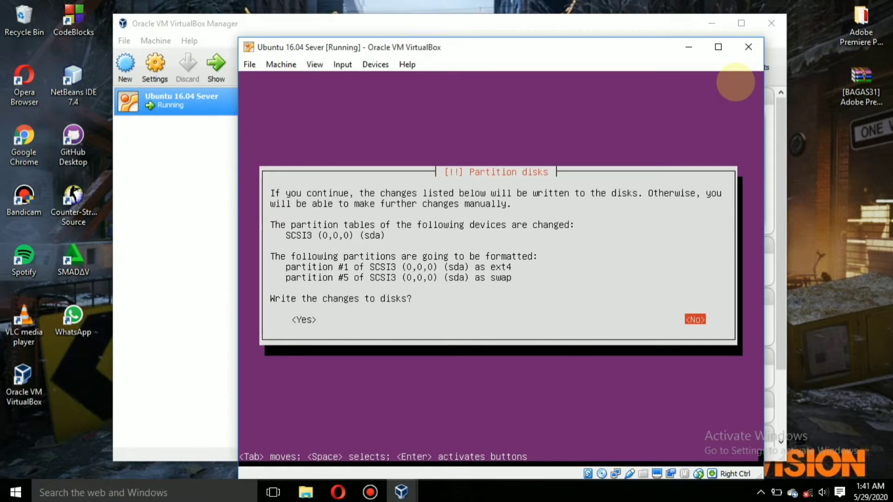
key(Tab)
key(Return)
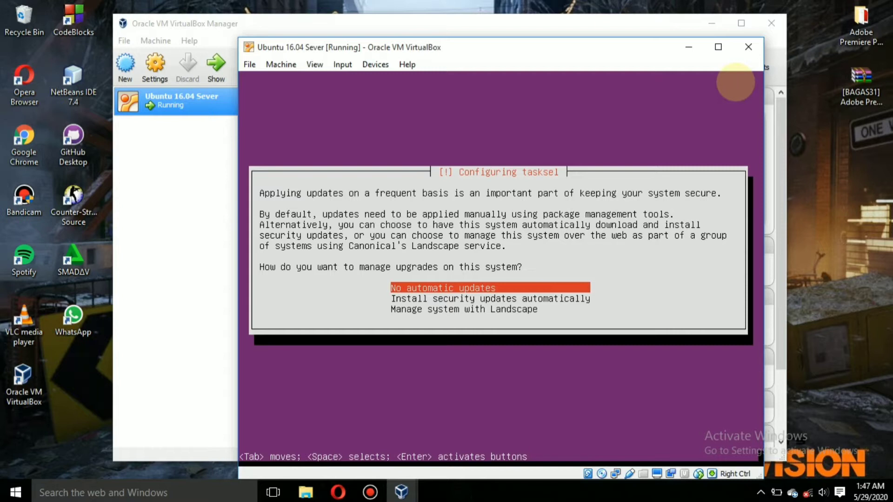
Choose no automatic updates and install only the standard system utilities.
key(Return)
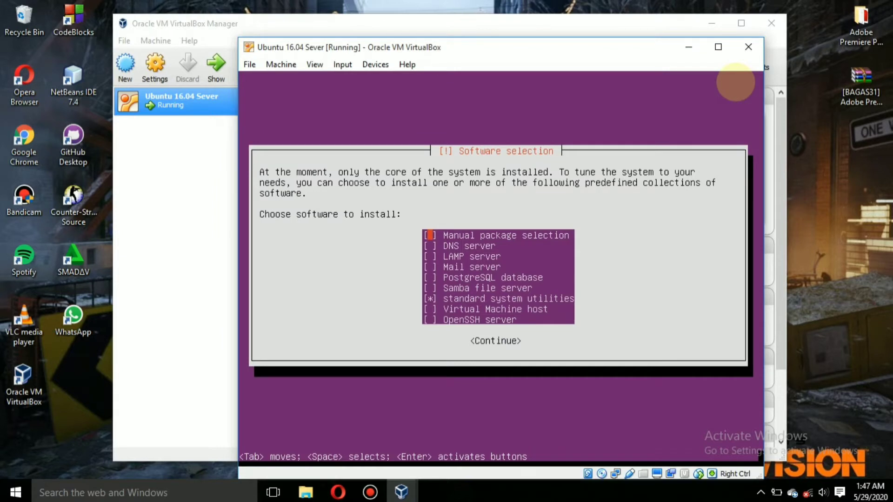
key(Tab)
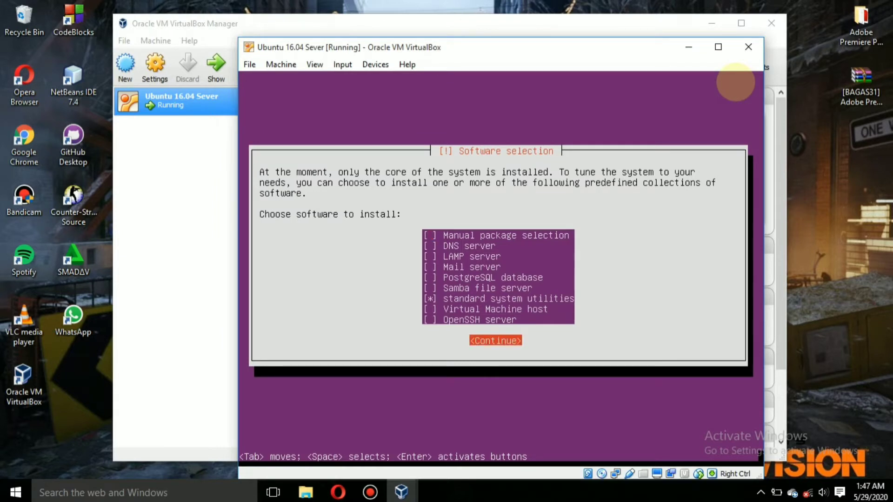
key(Return)
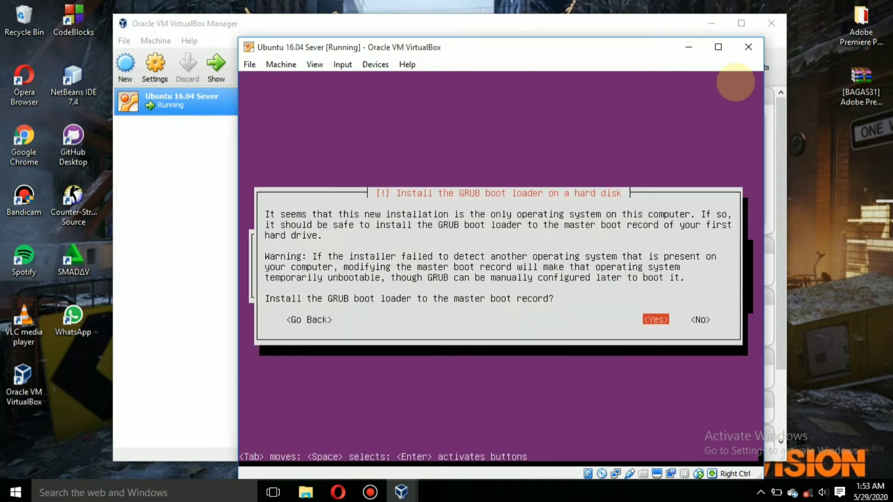
Install GRUB to the master boot record and reboot into the installed server.
key(Return)
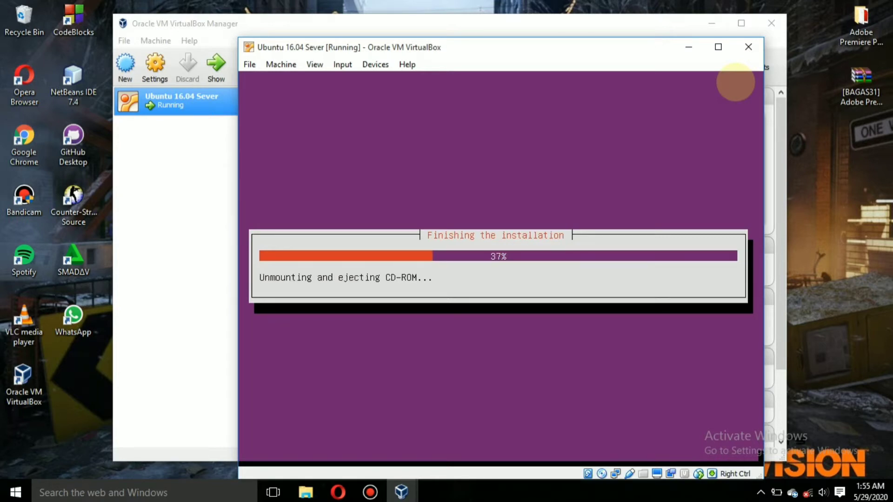
key(Return)
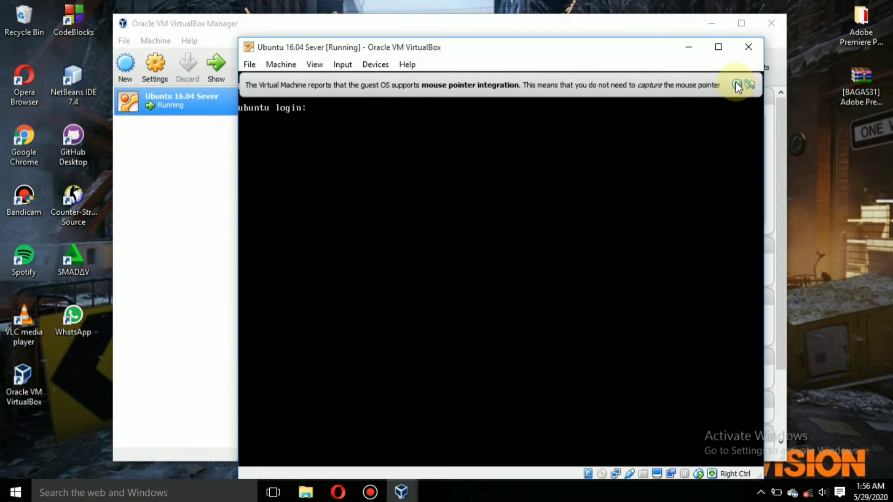
Enter the new user's login name and password at the server console login prompt.
text(andrew)
key(Return)
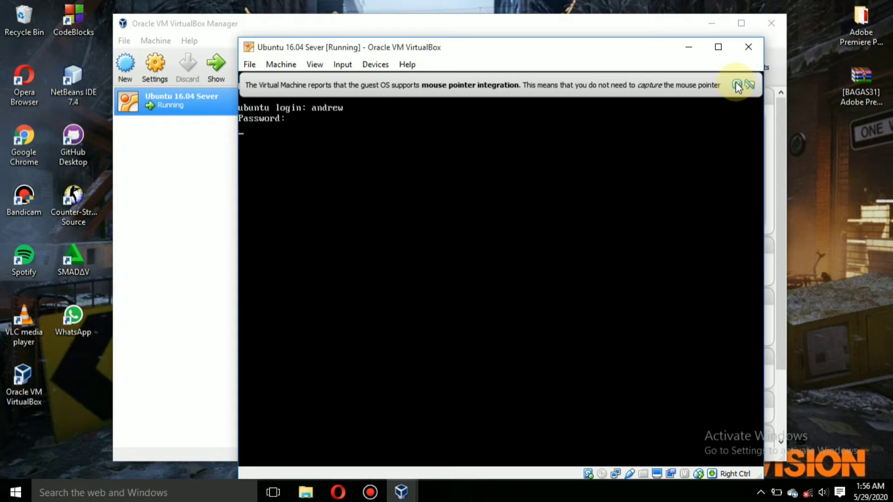
key(Return)
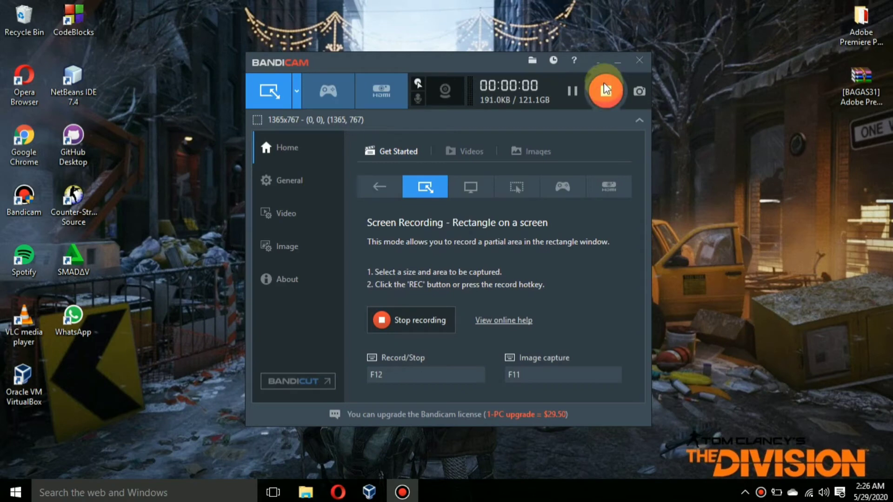
Minimise Bandicam and bring the VirtualBox Manager window back on screen.
click(614, 63)
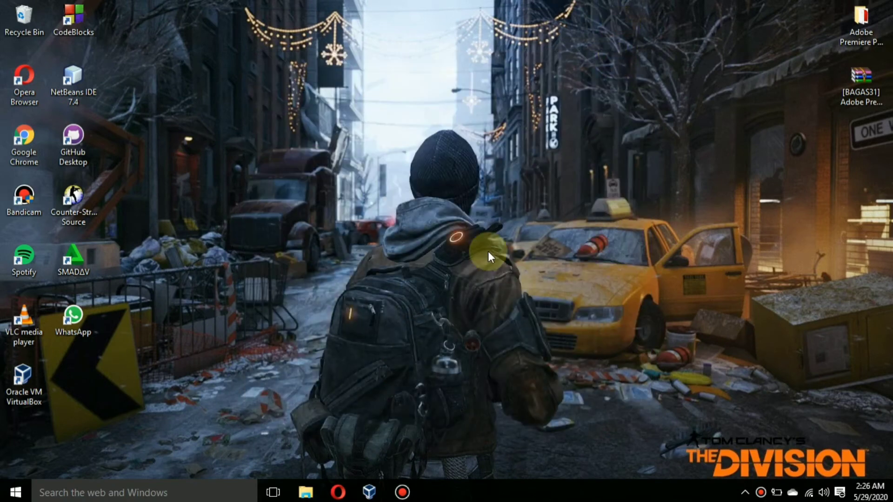
click(369, 497)
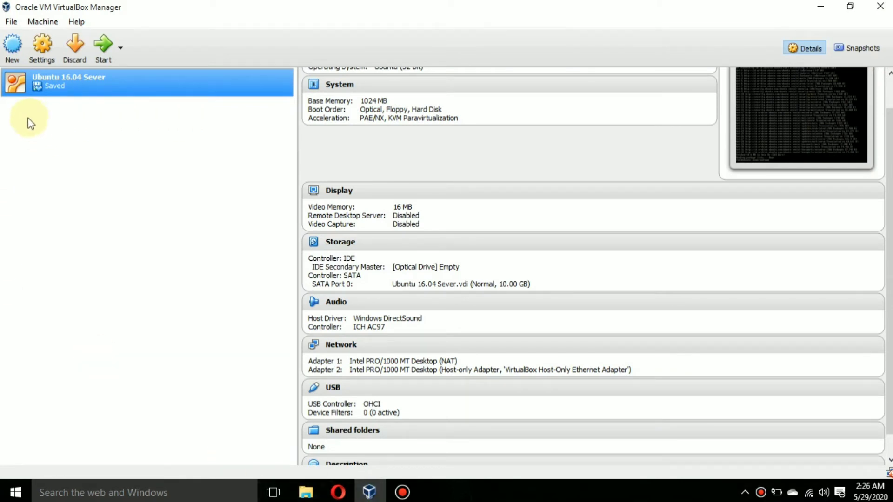
click(40, 49)
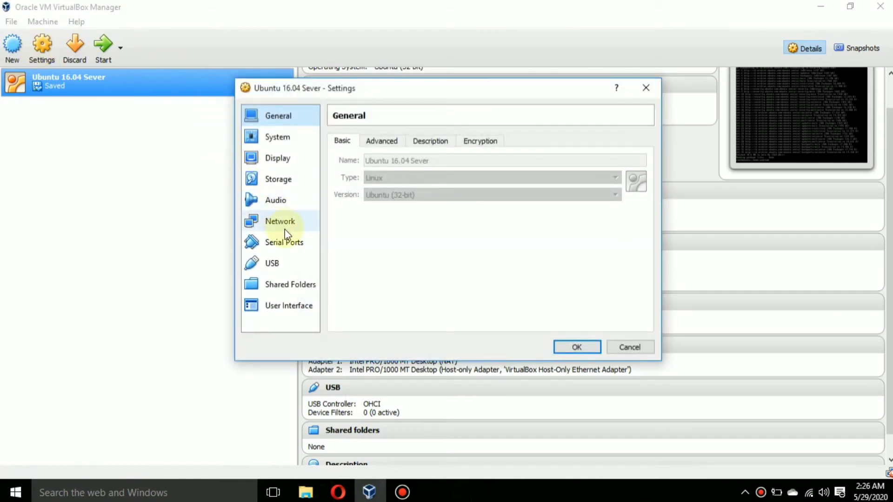
click(284, 225)
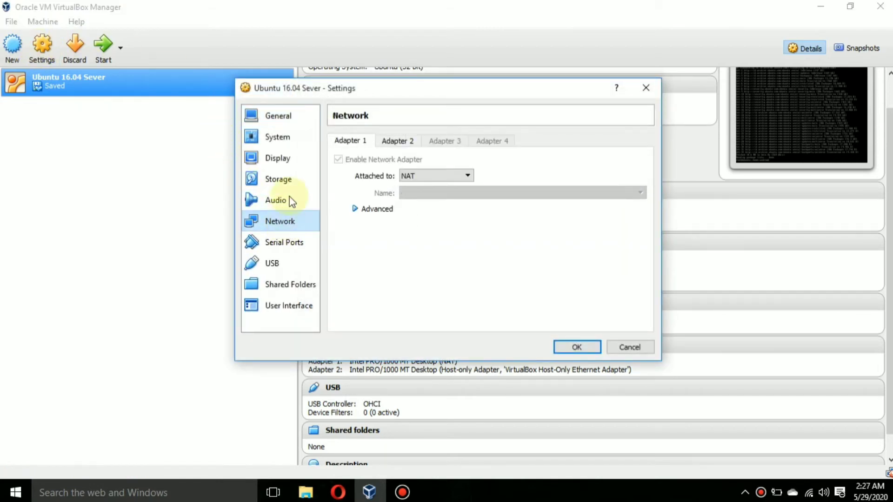
click(467, 175)
click(467, 175)
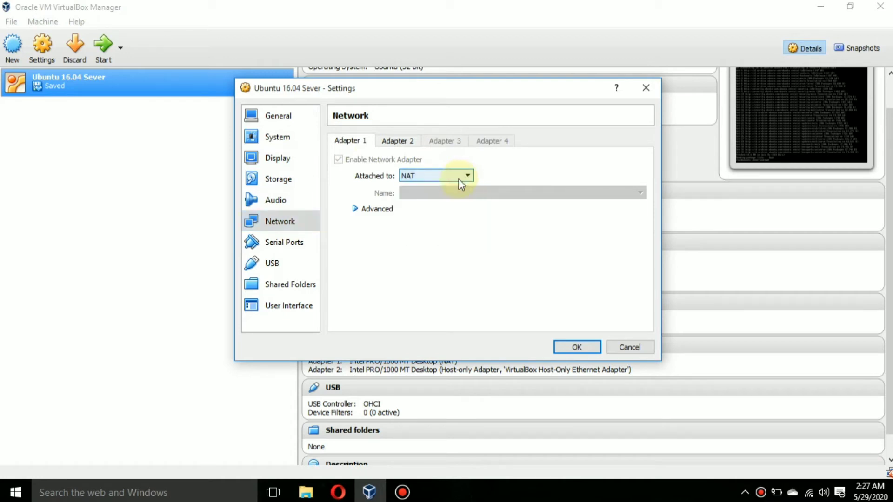
click(362, 209)
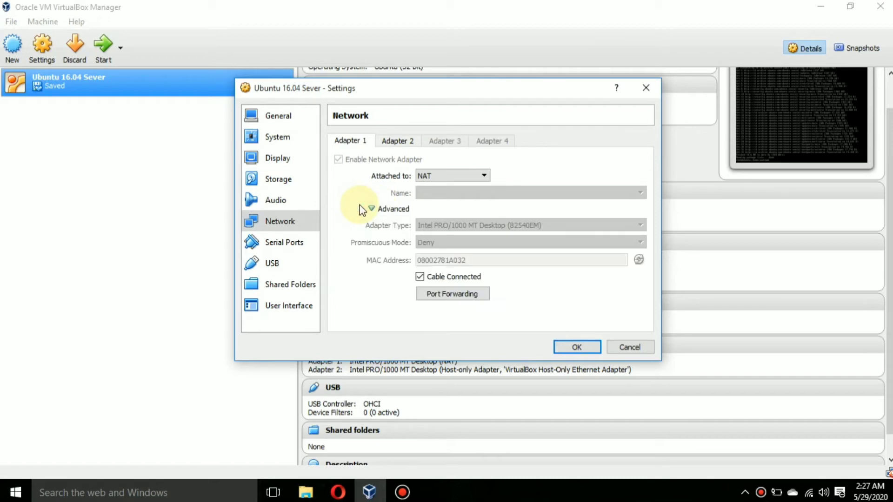
click(370, 208)
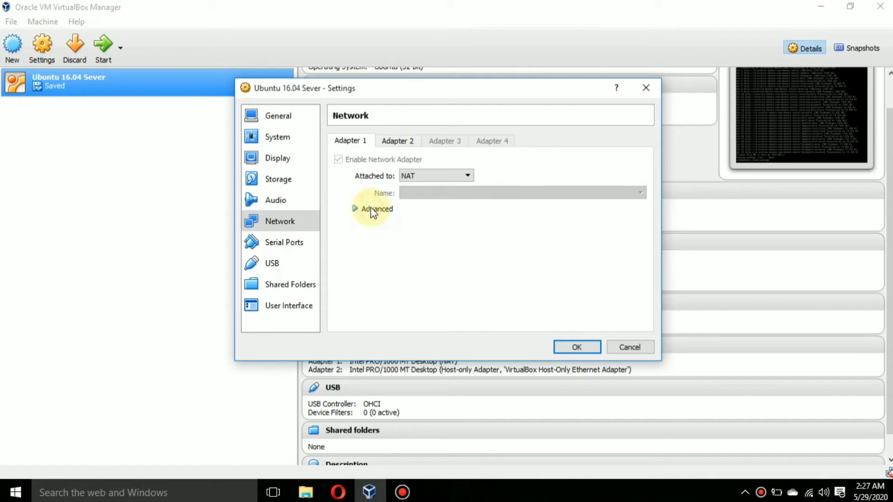
click(577, 346)
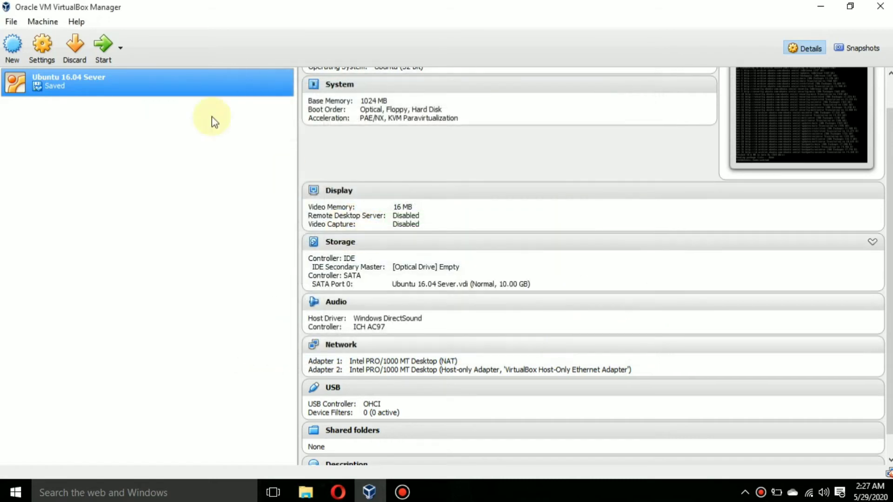
Start the Ubuntu server VM, dismiss both notices, and switch to a root shell with sudo su.
click(100, 48)
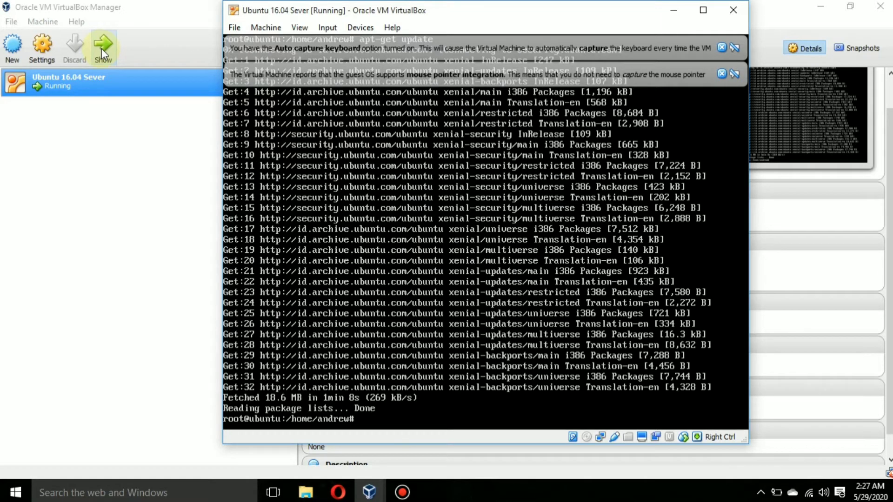
click(722, 76)
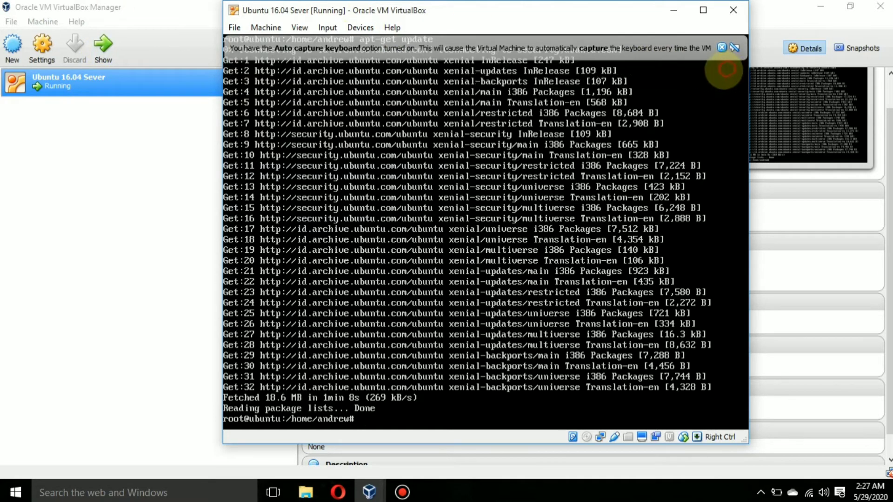
click(721, 48)
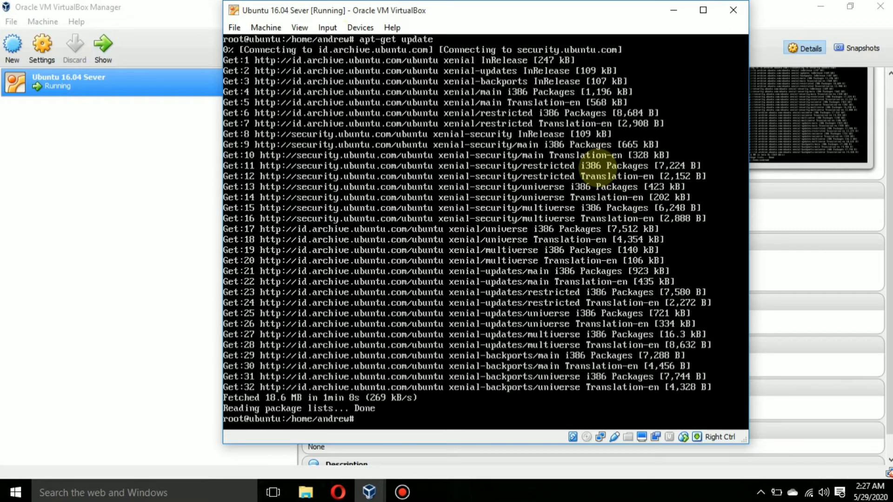
key(Up)
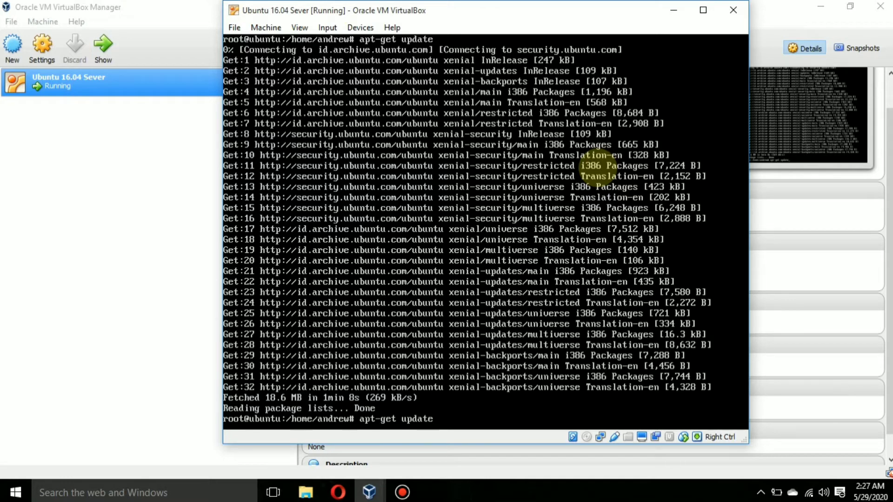
key(BackSpace)
key(BackSpace)
key(BackSpace)
key(BackSpace)
key(BackSpace)
key(BackSpace)
key(BackSpace)
key(BackSpace)
key(BackSpace)
key(BackSpace)
key(BackSpace)
key(BackSpace)
key(BackSpace)
key(BackSpace)
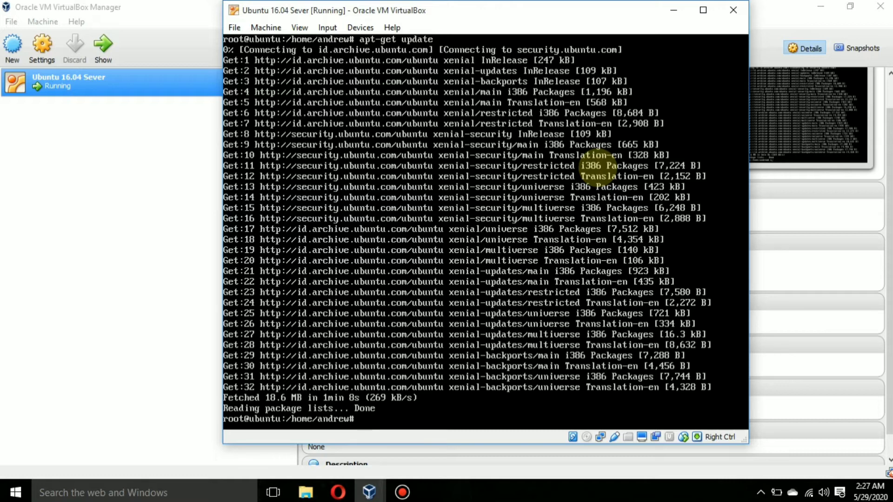
text(sudo su)
key(Return)
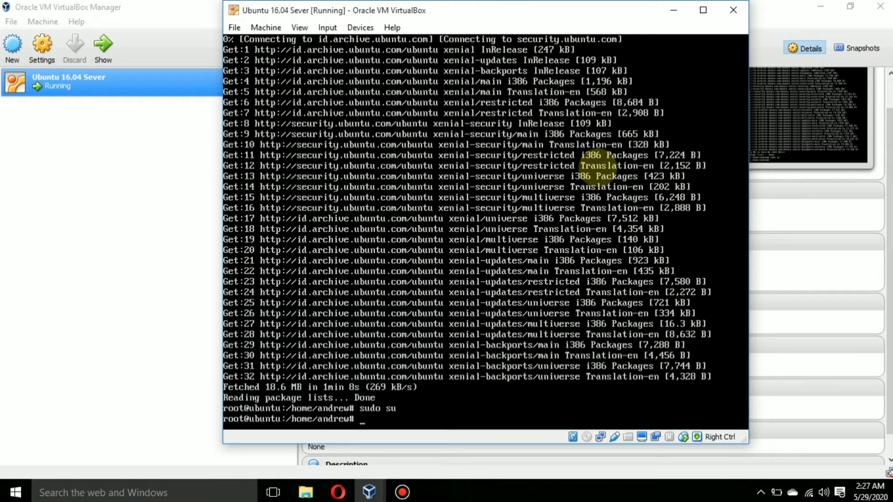
Refresh the package lists with apt-get update.
text(apt-get update)
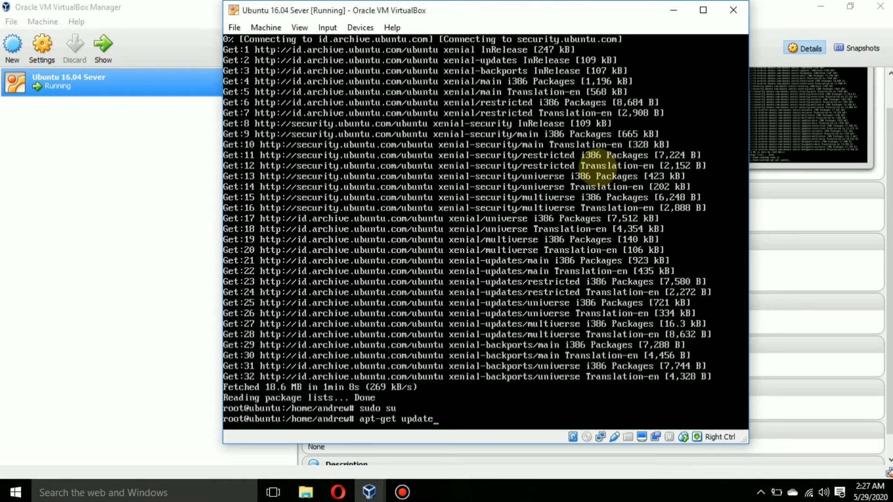
key(Return)
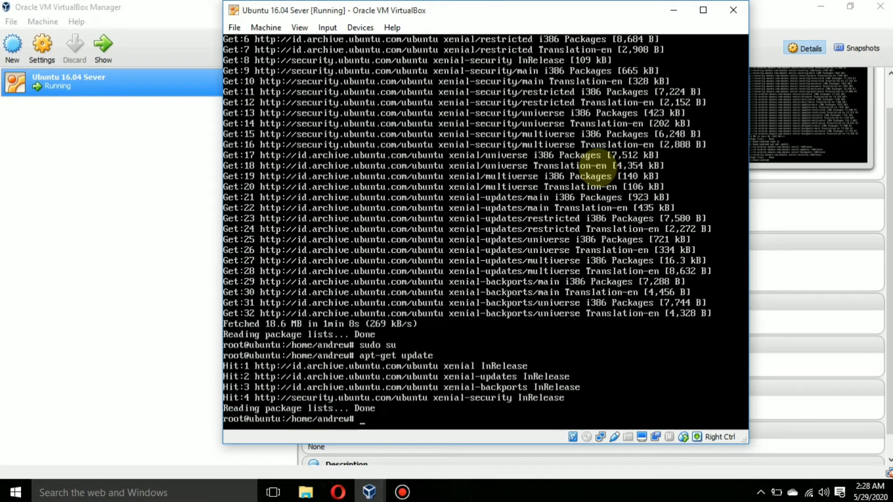
key(Up)
key(Up)
key(Down)
key(Down)
key(Up)
key(Up)
key(Up)
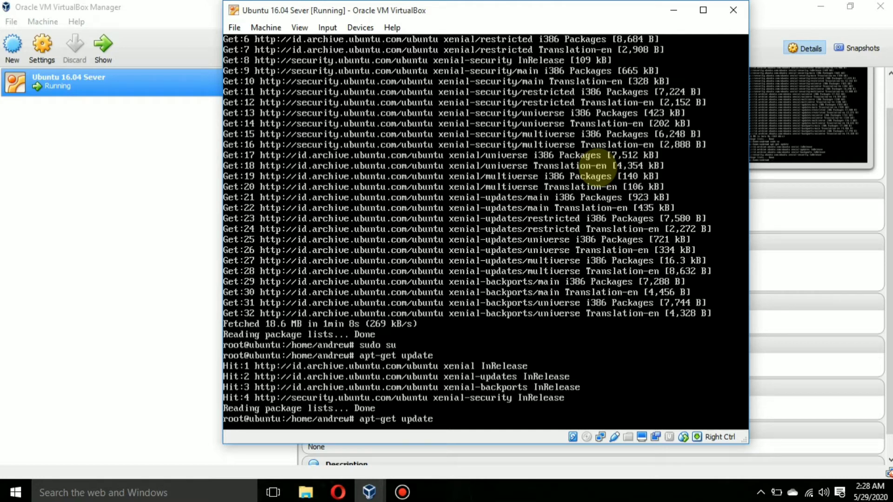
Install isc-dhcp-server, answering y to proceed and n to keep the existing dhcpd.conf.
key(Up)
key(Down)
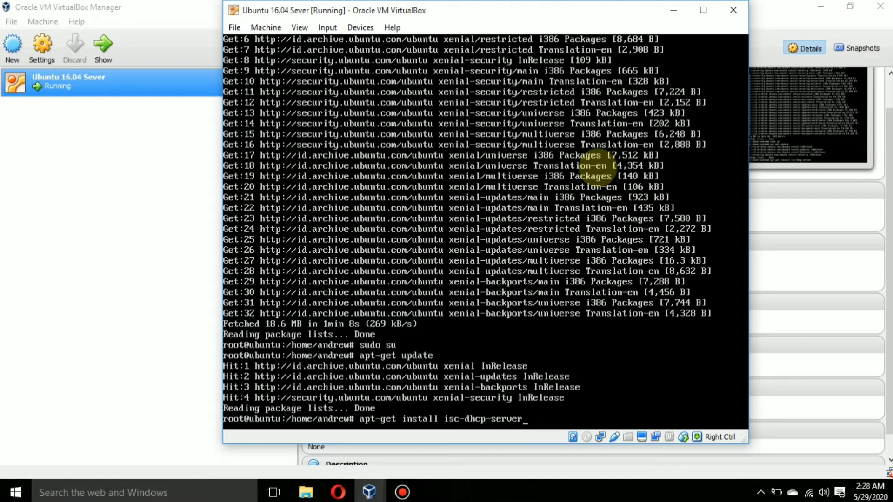
key(Return)
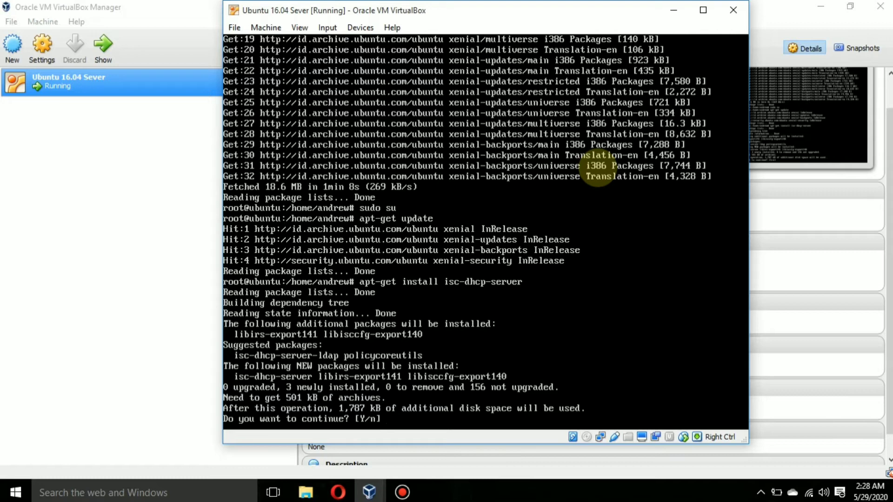
text(y)
key(Return)
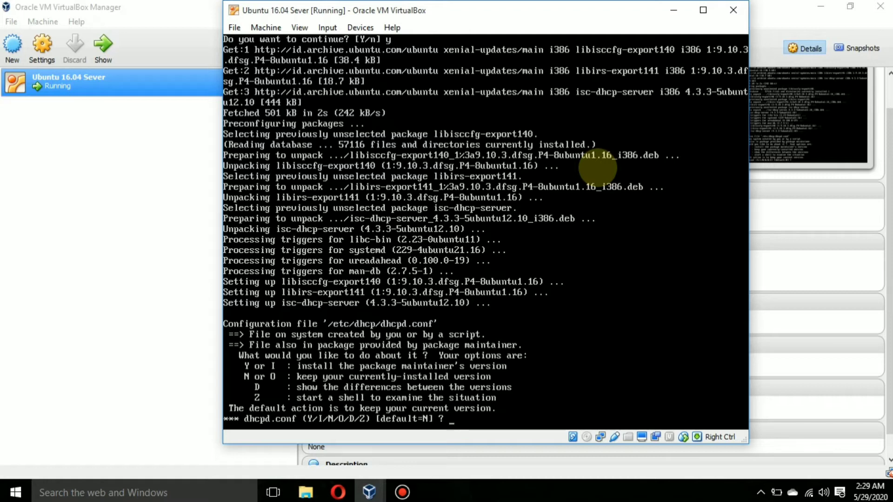
text(n)
key(Return)
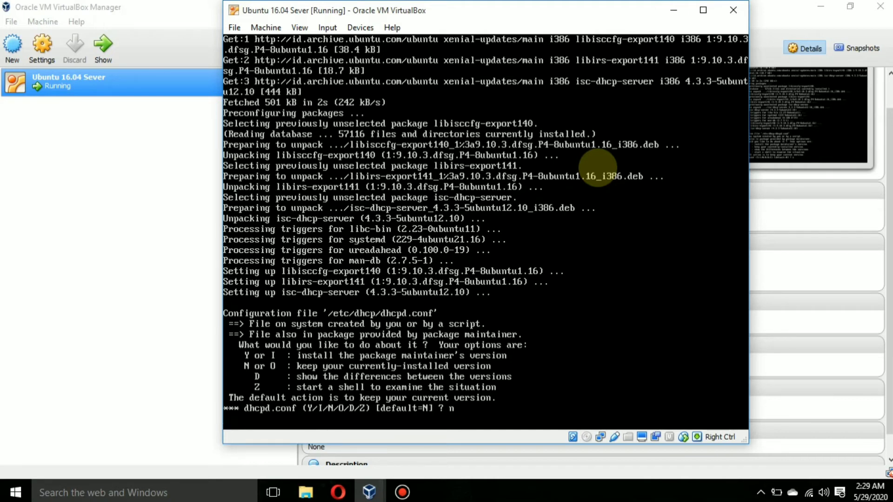
Check /etc/dhcp/dhcpd.conf for subnet 192.168.10.0, range 192.168.10.2–192.168.10.10, then exit nano.
key(Up)
key(Up)
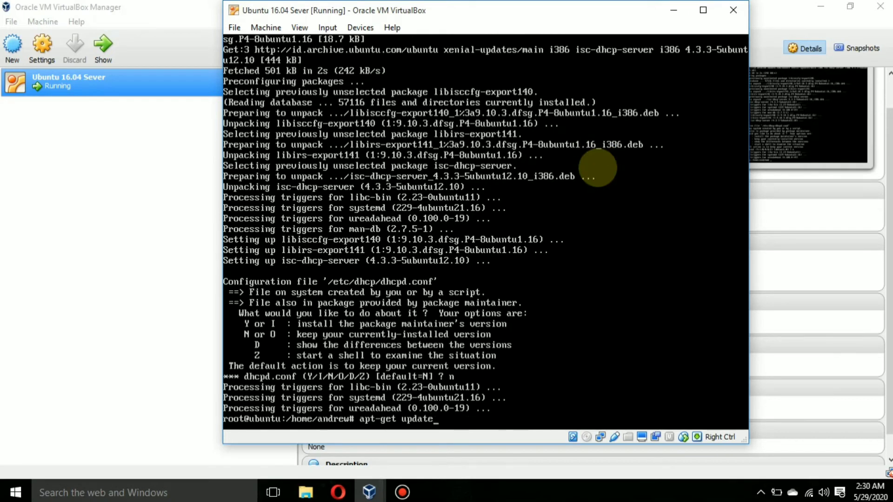
key(Up)
key(Up)
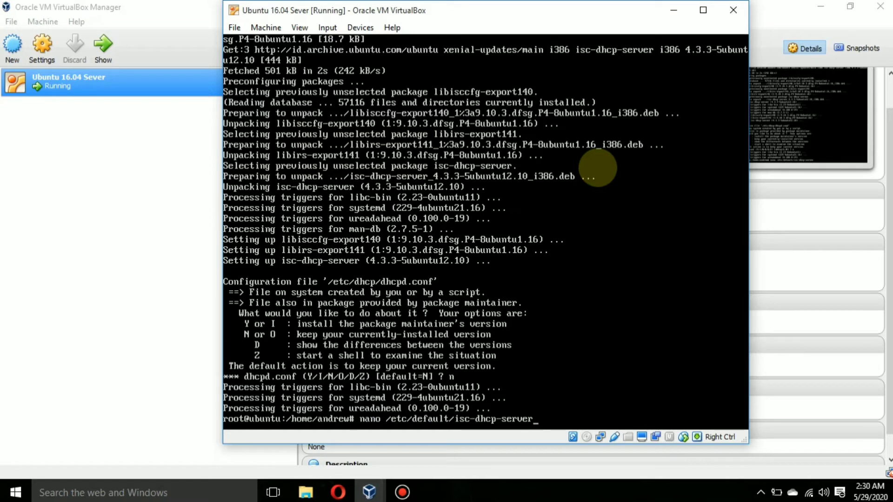
key(Down)
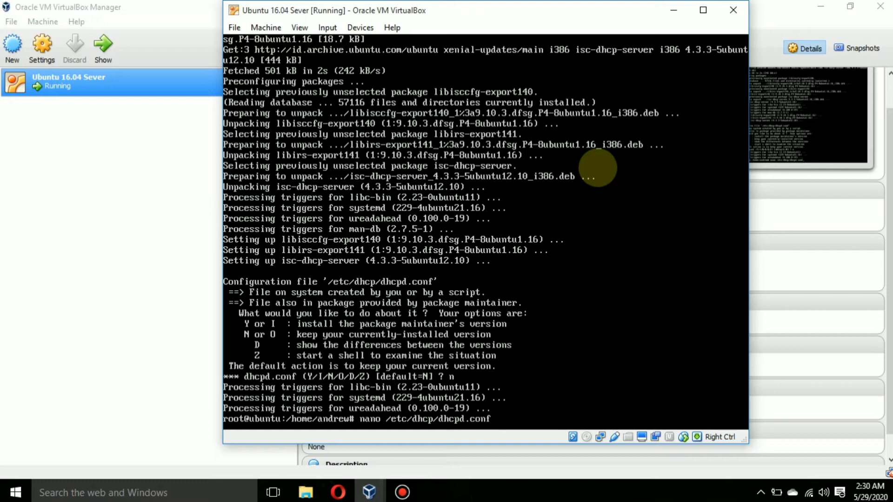
key(Return)
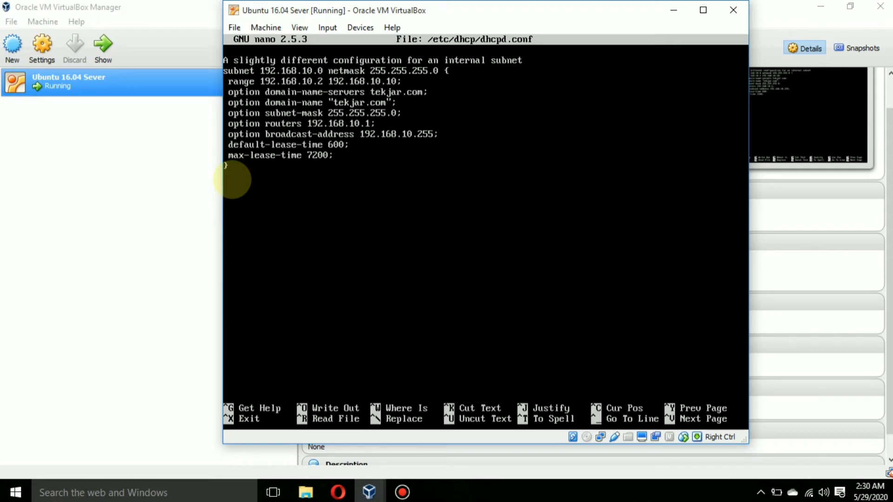
key(ctrl+x)
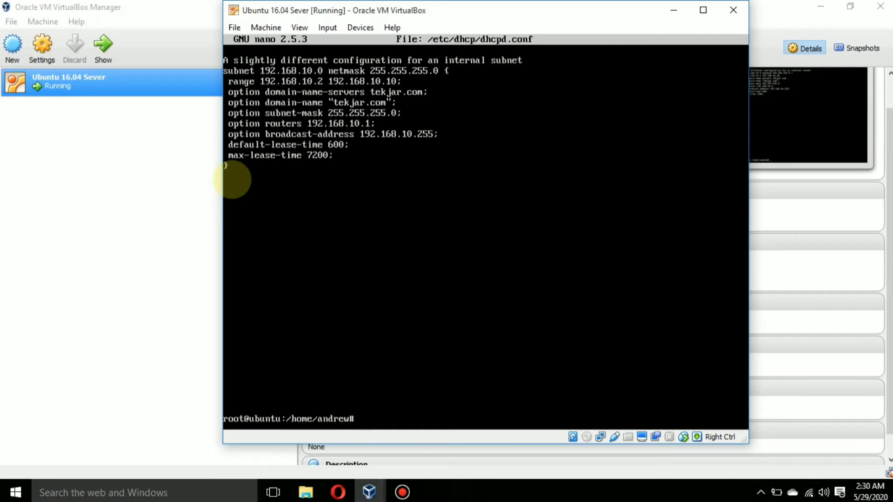
key(Up)
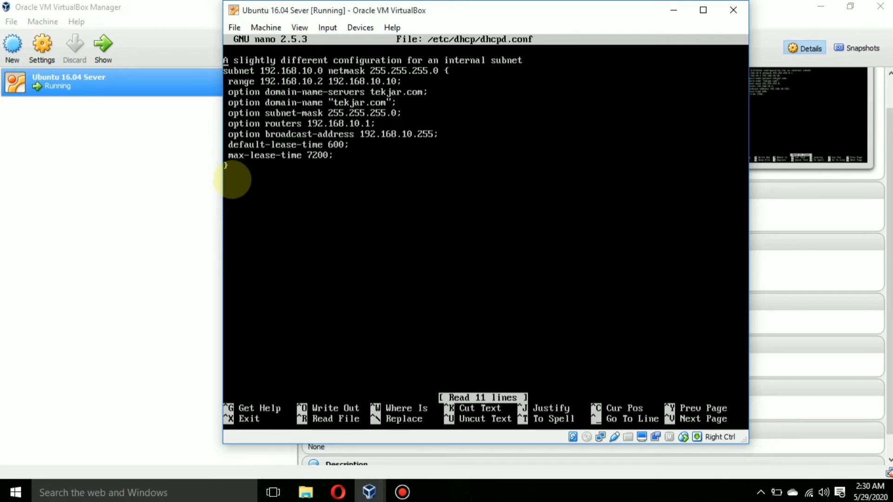
key(ctrl+x)
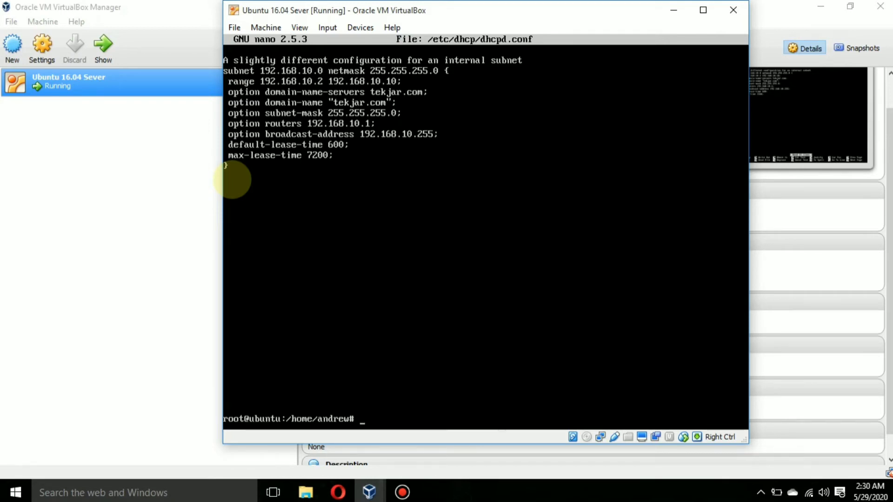
key(Up)
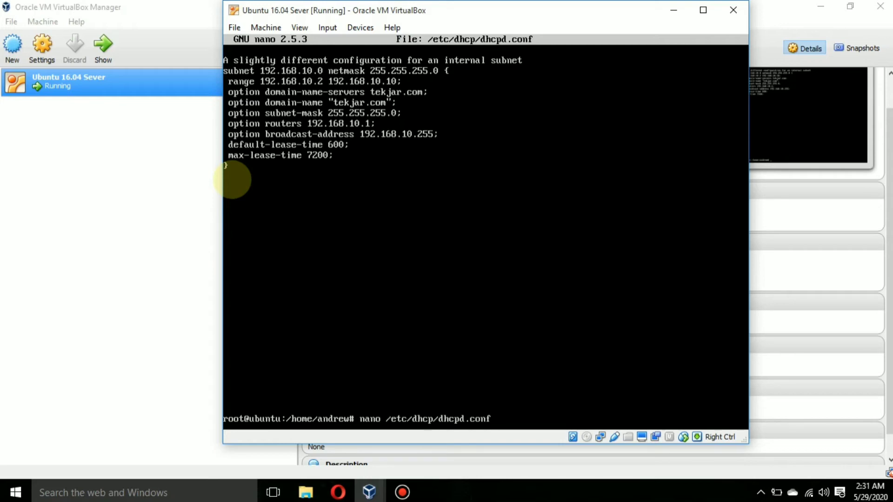
Review /etc/network/interfaces with enp0s8 static at 192.168.10.1, then clear the terminal.
key(Up)
key(Up)
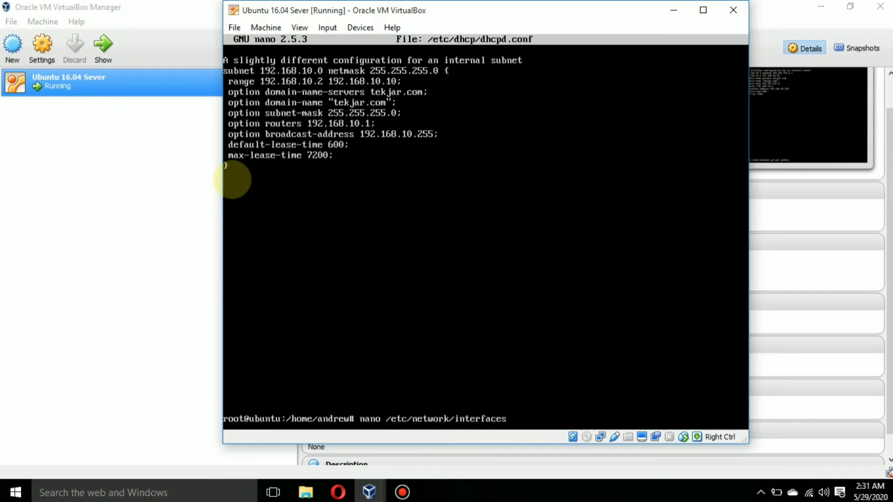
key(Down)
key(Down)
key(Up)
key(Up)
key(Return)
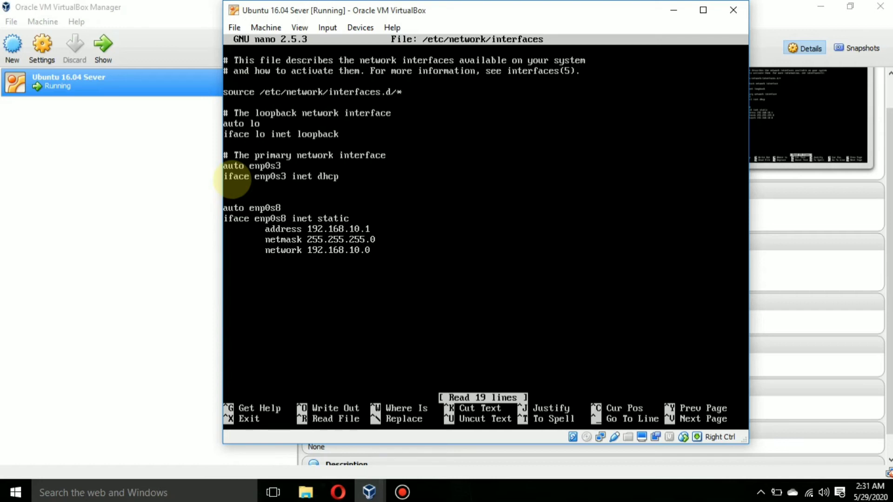
key(ctrl+x)
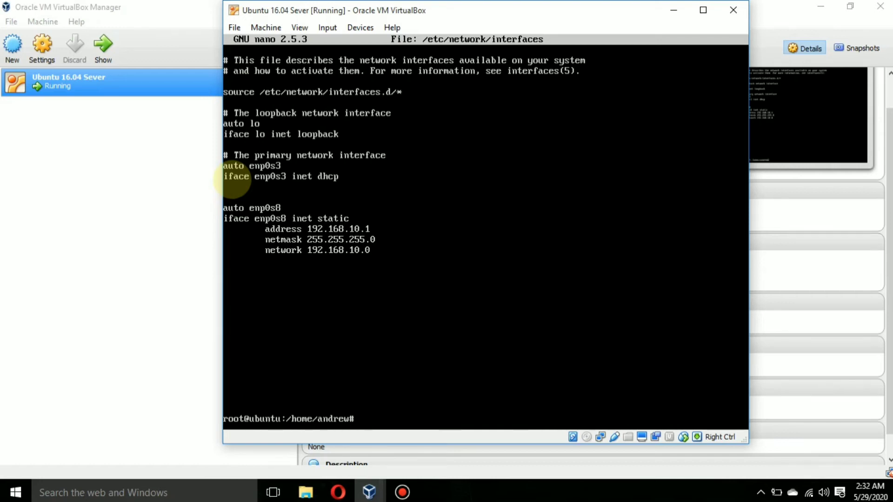
text(clear)
key(Return)
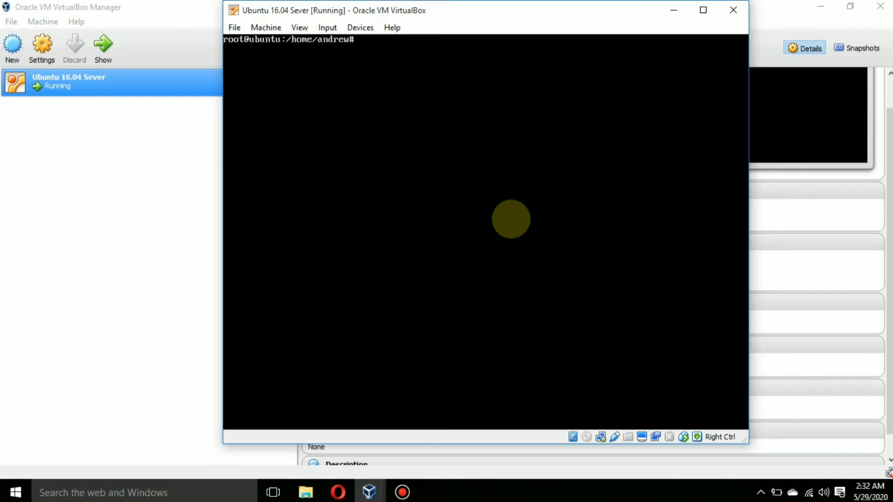
Power off the Ubuntu VM with init 0.
text(init 0)
key(Return)
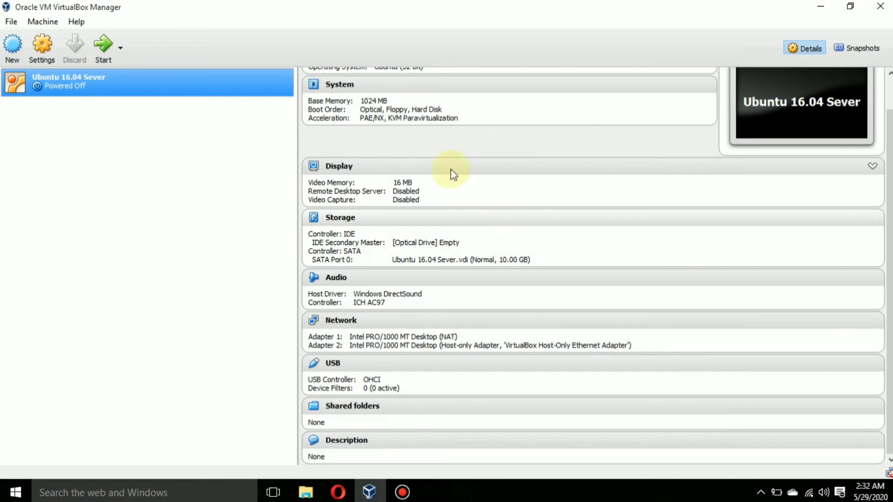
Keep Adapter 2 as Host-only Adapter, set promiscuous mode to Allow All, and save.
click(42, 44)
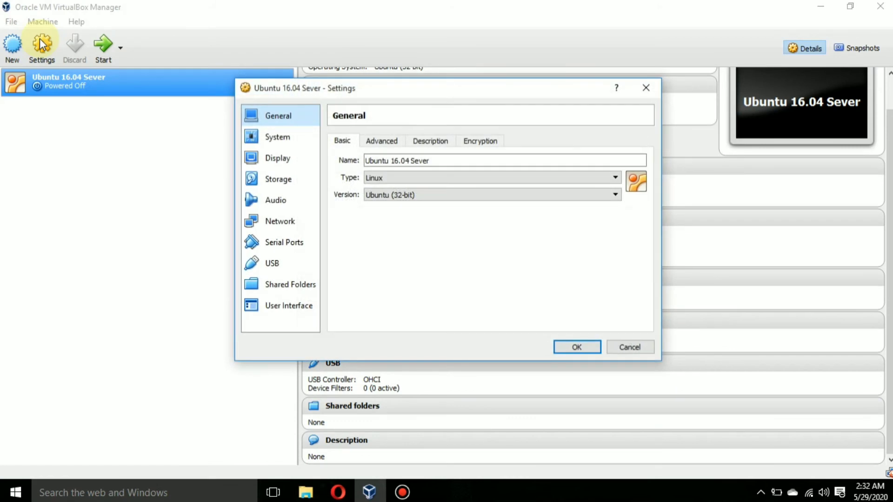
click(287, 224)
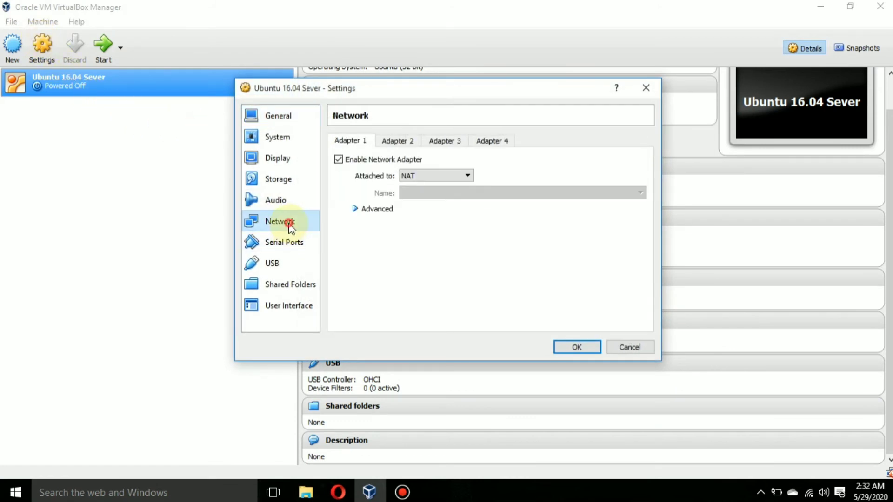
click(404, 145)
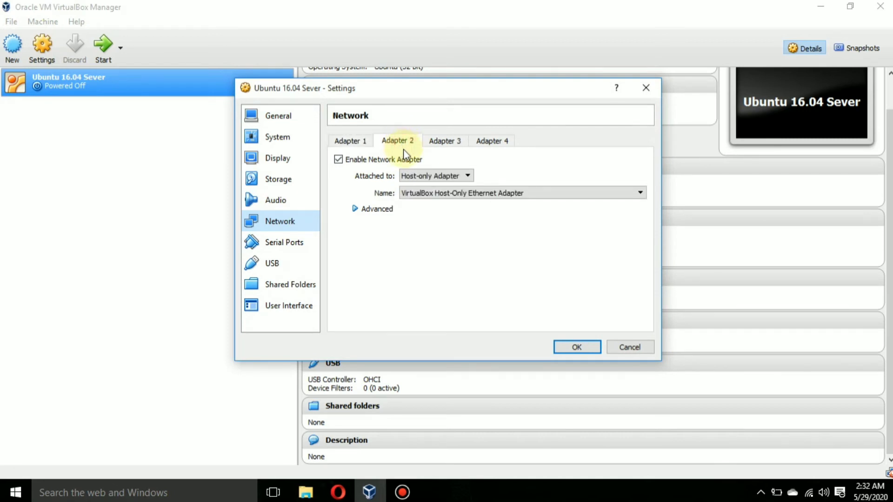
click(442, 176)
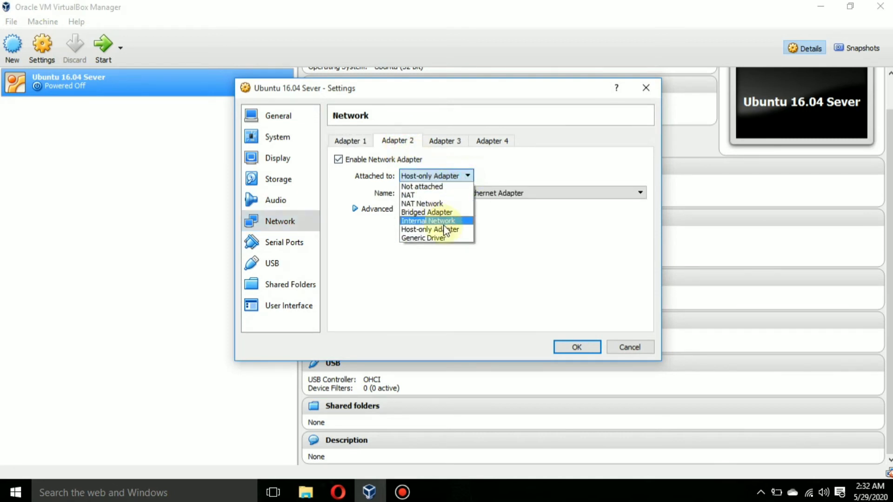
click(447, 230)
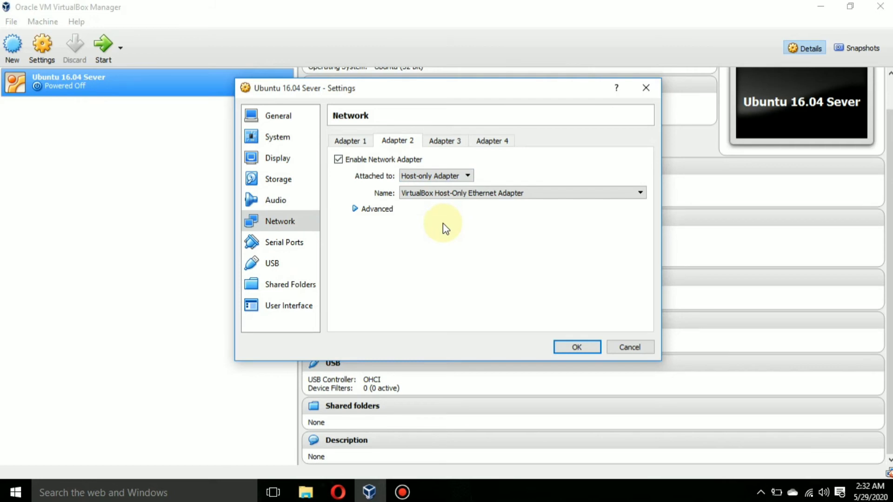
click(356, 209)
click(641, 243)
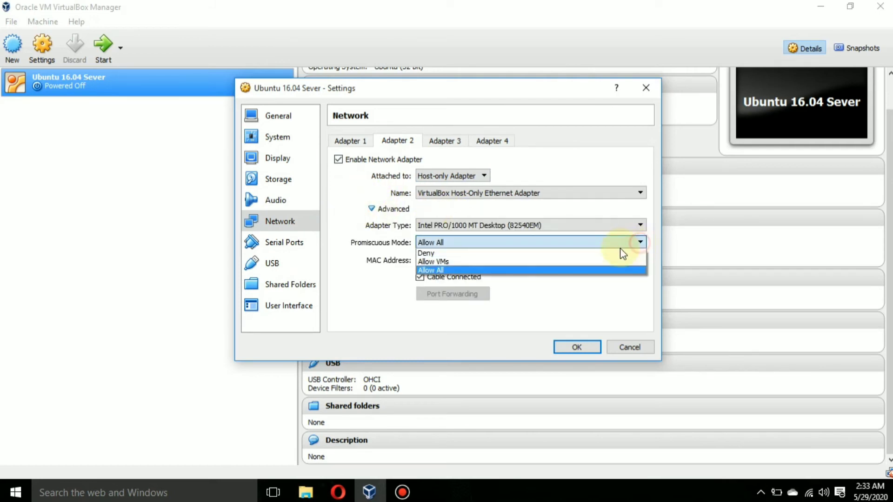
click(482, 271)
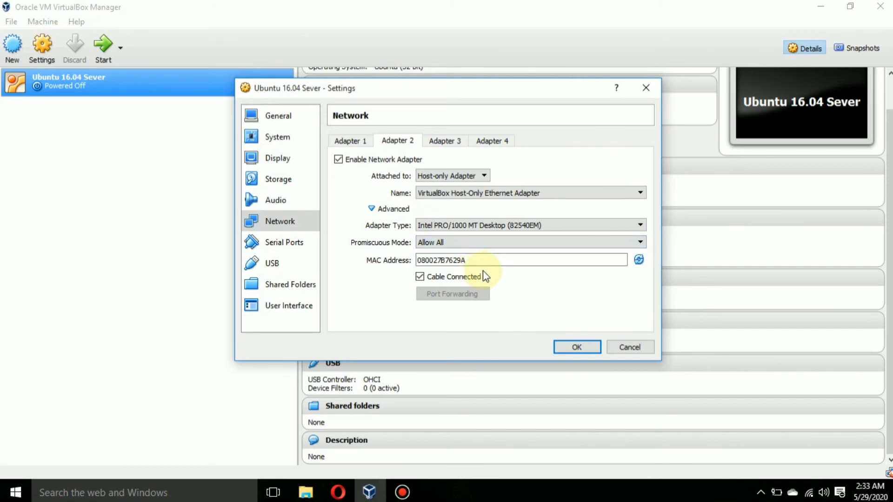
click(577, 347)
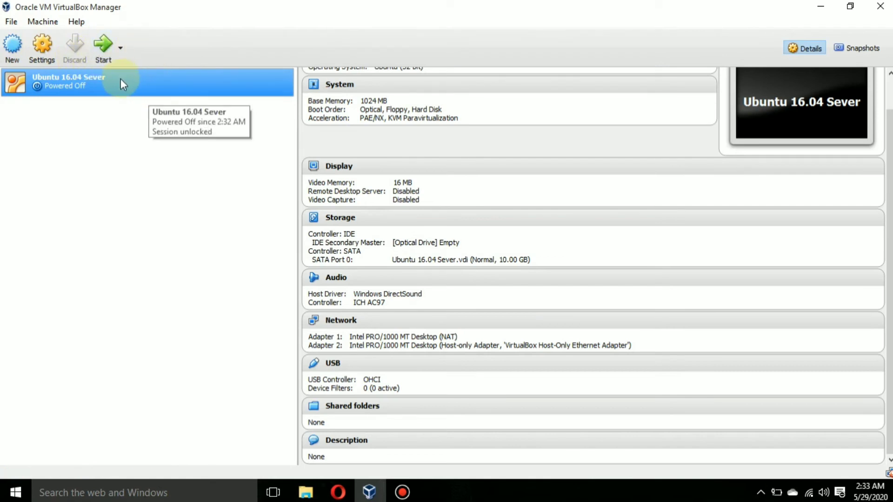
Boot the Ubuntu VM and log in with the user's name and password.
click(110, 46)
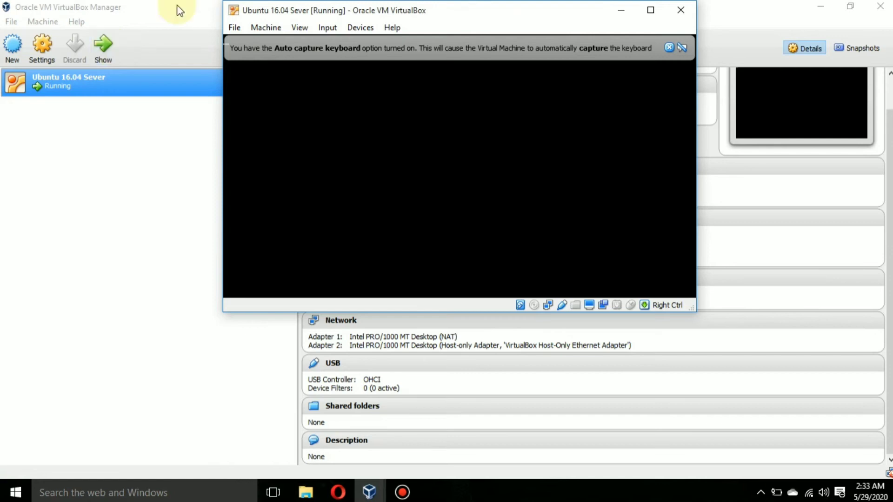
click(669, 47)
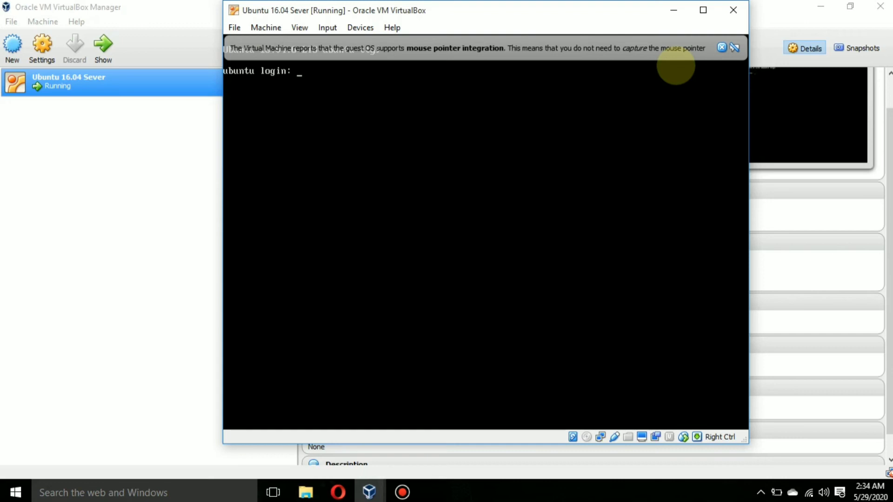
text(andrew)
key(Return)
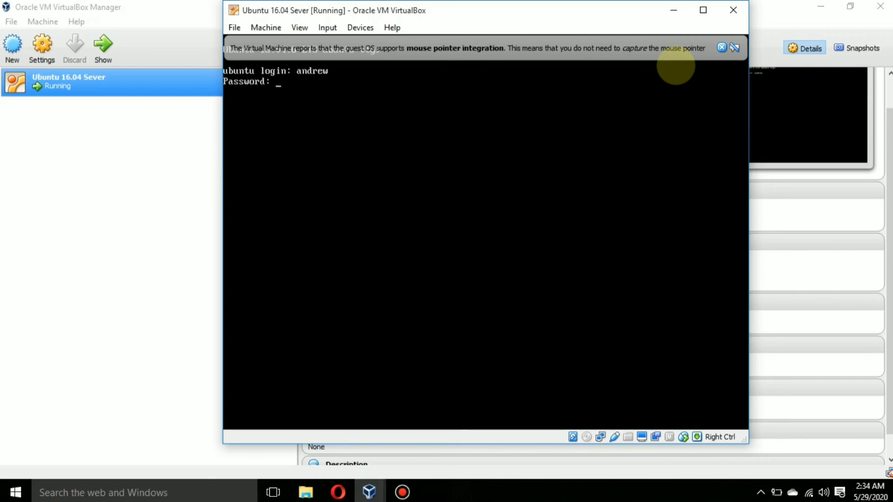
key(Return)
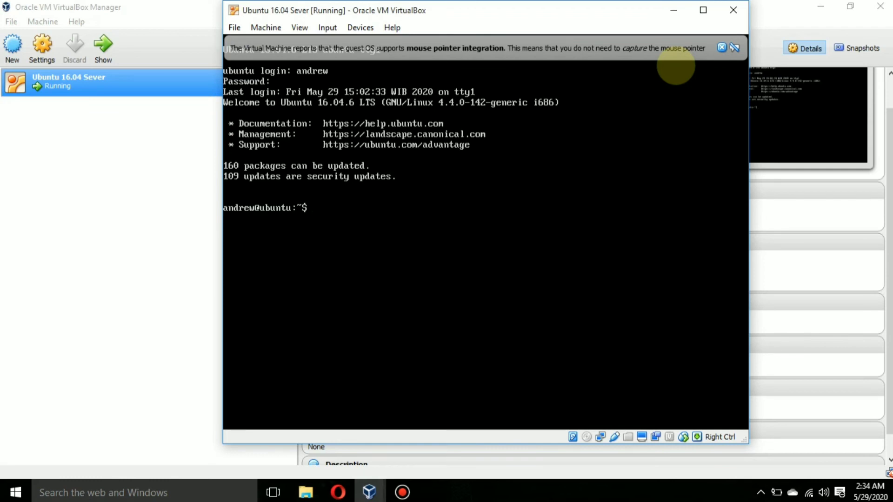
Start typing the /etc/init.d/networking command at the shell prompt.
text(sudo su)
key(BackSpace)
key(BackSpace)
key(BackSpace)
key(BackSpace)
key(BackSpace)
key(BackSpace)
key(BackSpace)
text(/etc)
text(init.d/networko)
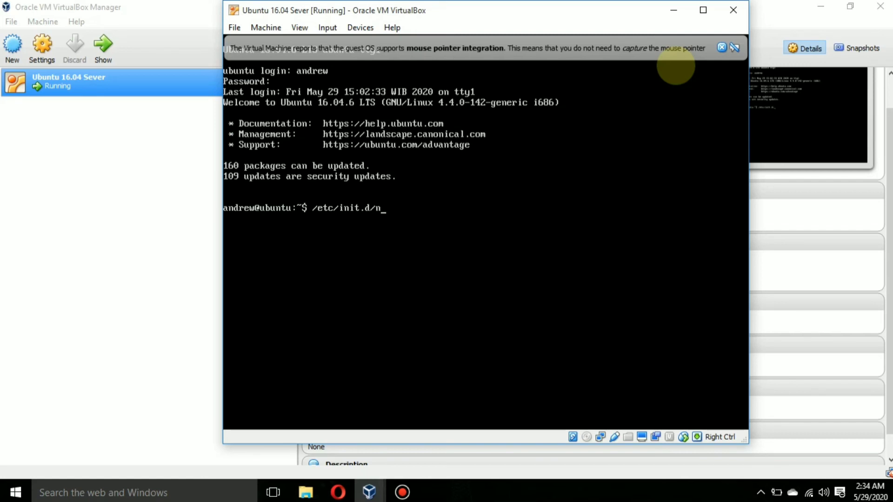
Run /etc/init.d/networking restart, authorising it with the account password.
key(BackSpace)
text(ing)
key(BackSpace)
key(BackSpace)
text(ng restart)
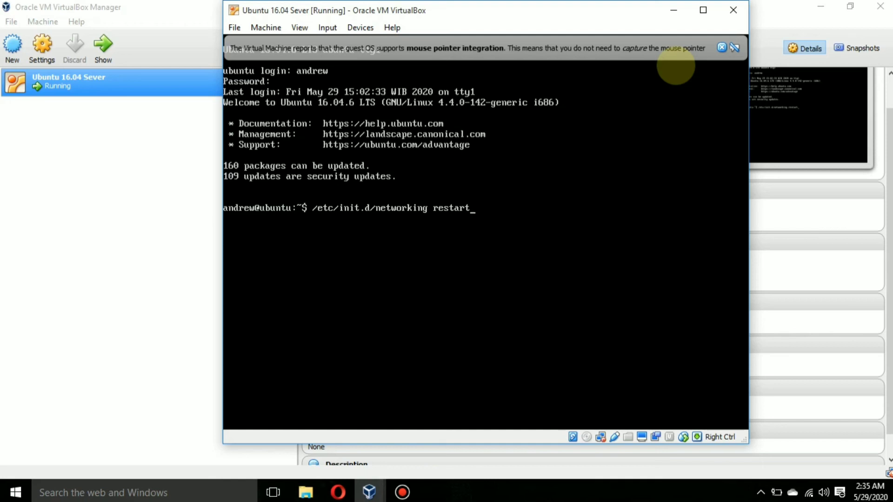
key(Return)
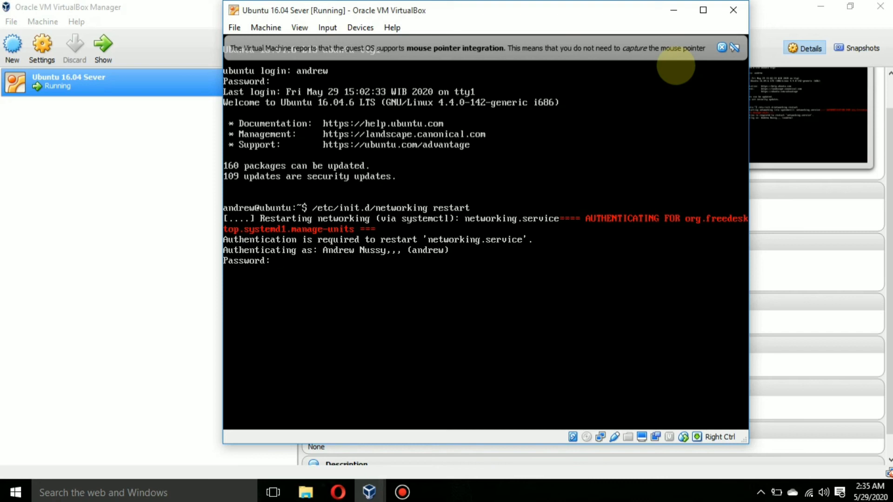
key(Return)
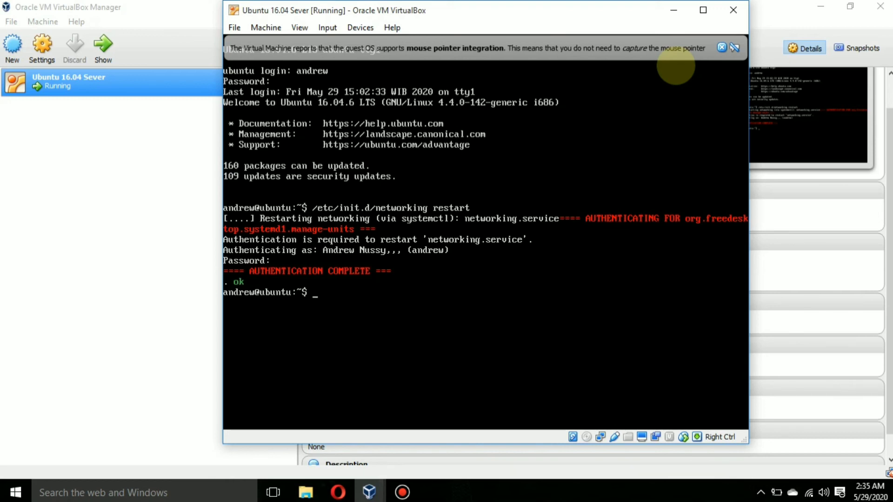
Run ifconfig to confirm enp0s8 now has address 192.168.10.1.
text(ifconfig)
key(Return)
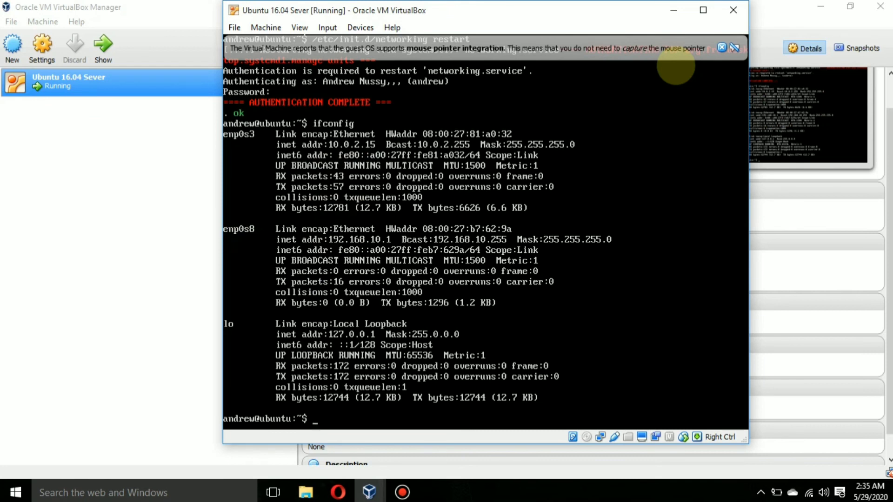
key(Up)
key(Up)
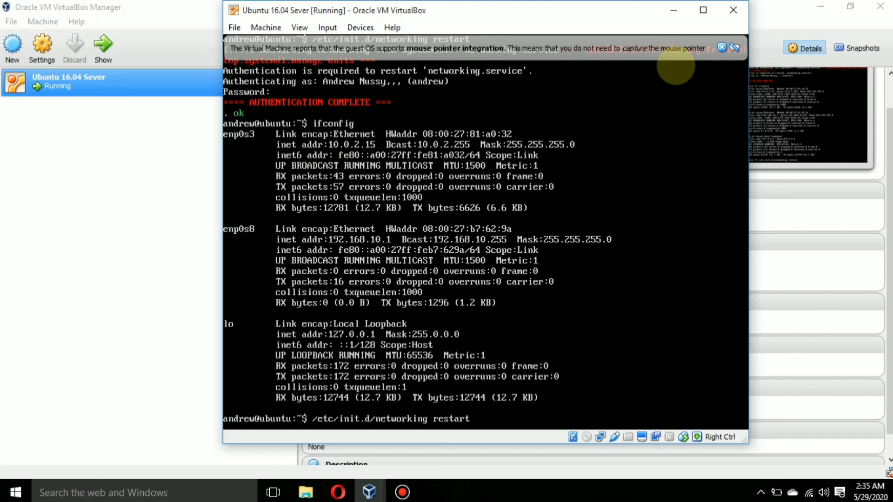
key(Down)
key(BackSpace)
key(BackSpace)
key(BackSpace)
key(BackSpace)
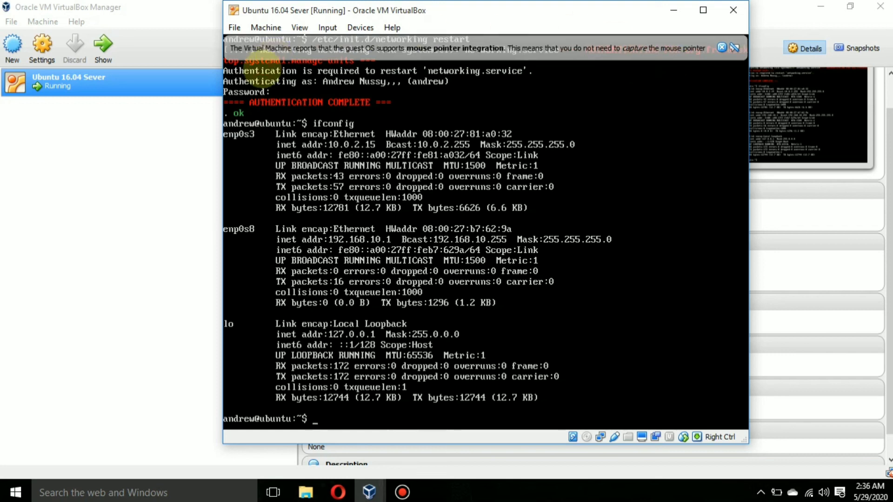
Go through Control Panel's Network and Sharing Center adapter list to the VirtualBox Host-Only Network Properties.
click(201, 492)
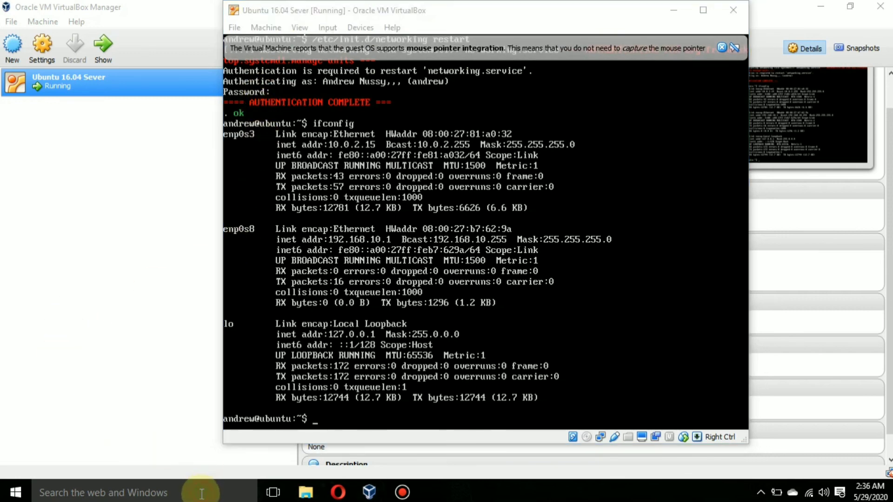
text(CONTRO)
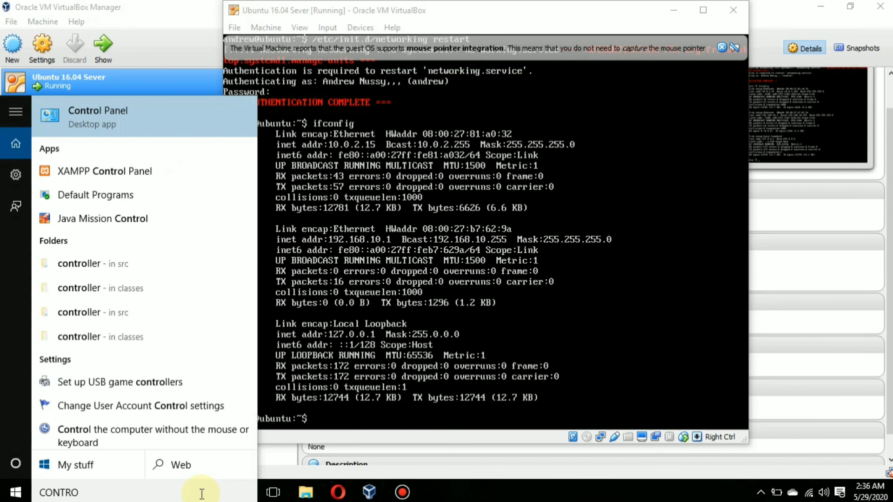
key(Return)
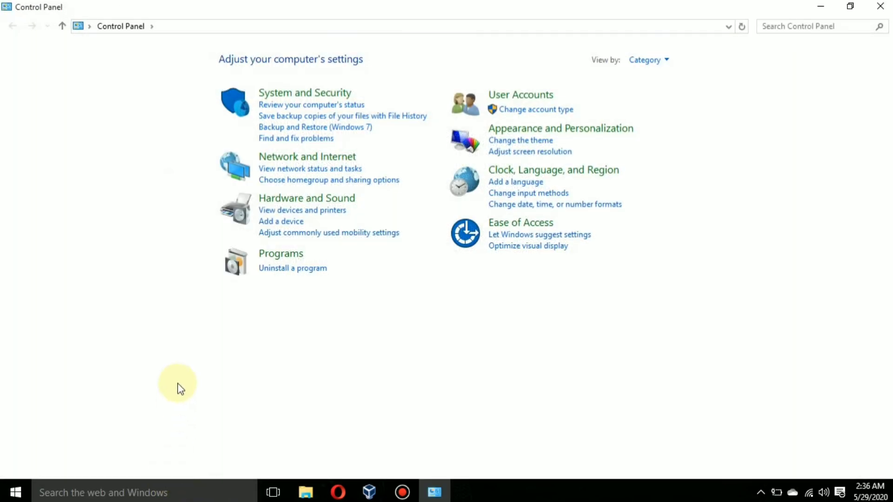
click(333, 158)
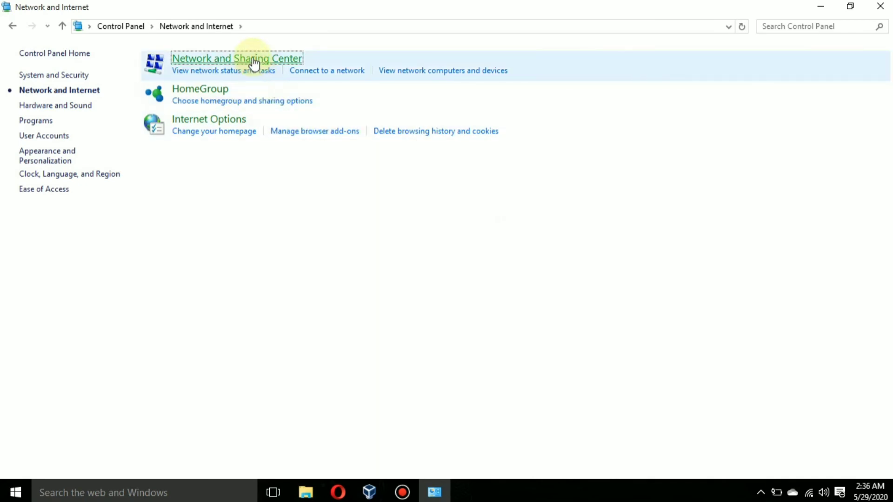
click(255, 61)
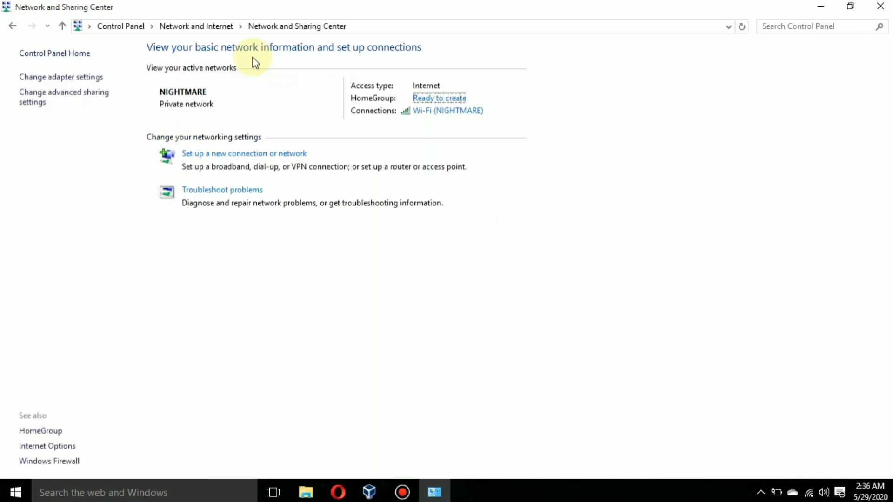
click(100, 78)
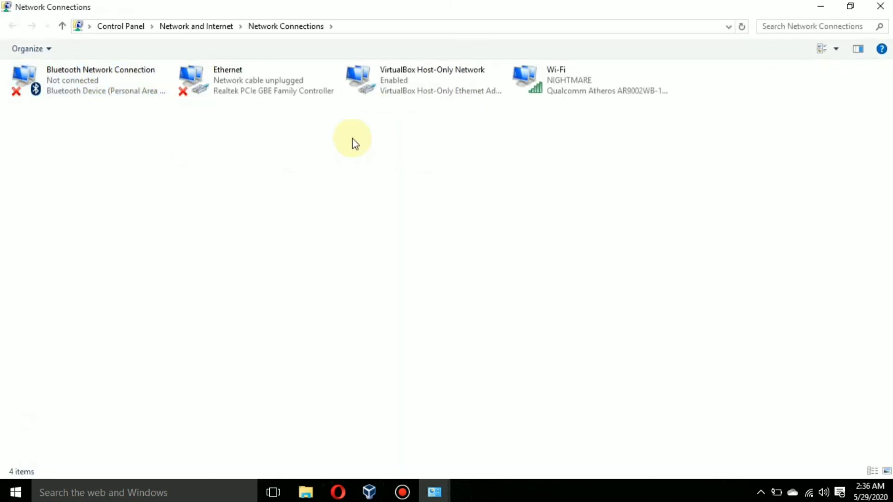
click(438, 85)
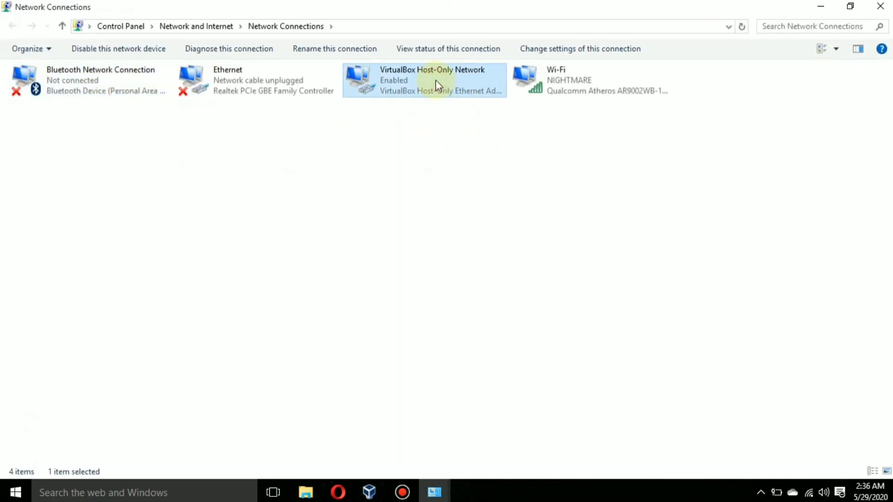
right_click(437, 85)
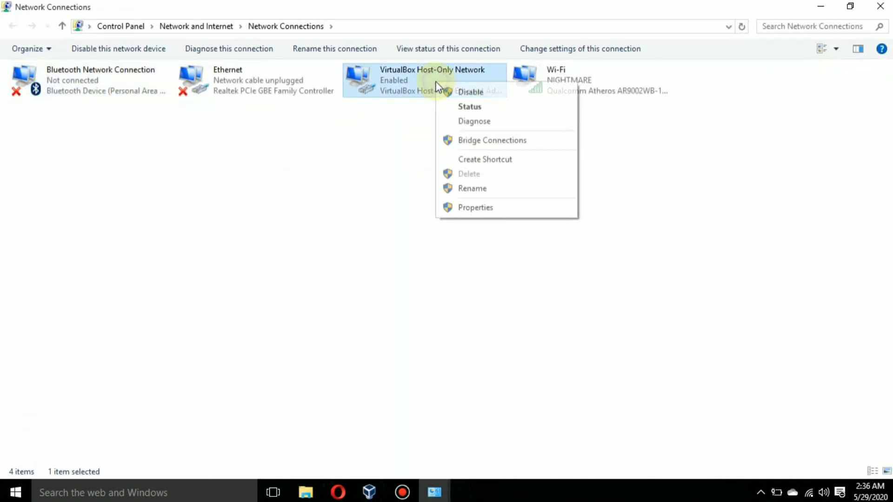
click(492, 208)
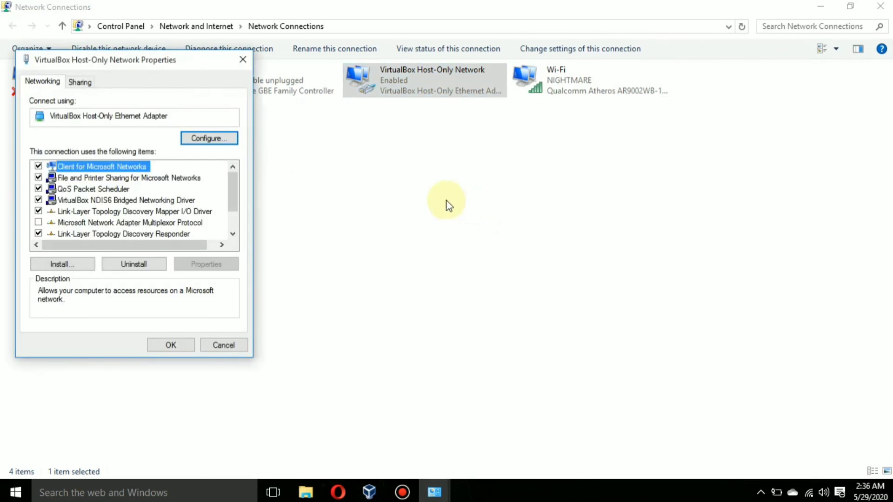
Give the host-only adapter static IPv4 192.168.10.2, mask 255.255.255.0, gateway/DNS 192.168.10.1, and close the windows.
drag(237, 181, 234, 200)
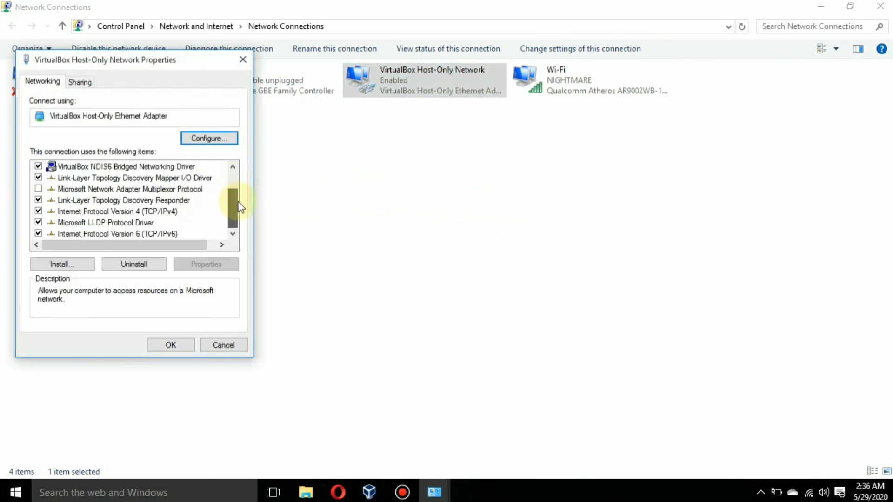
click(167, 213)
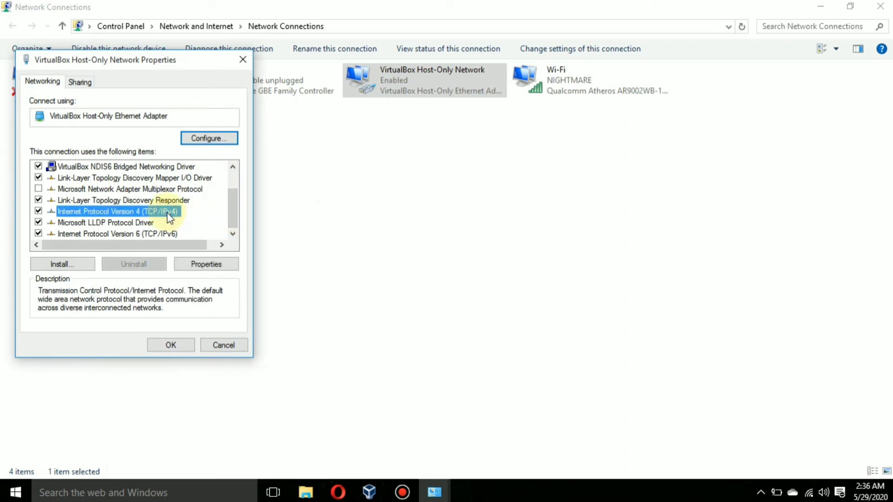
click(212, 269)
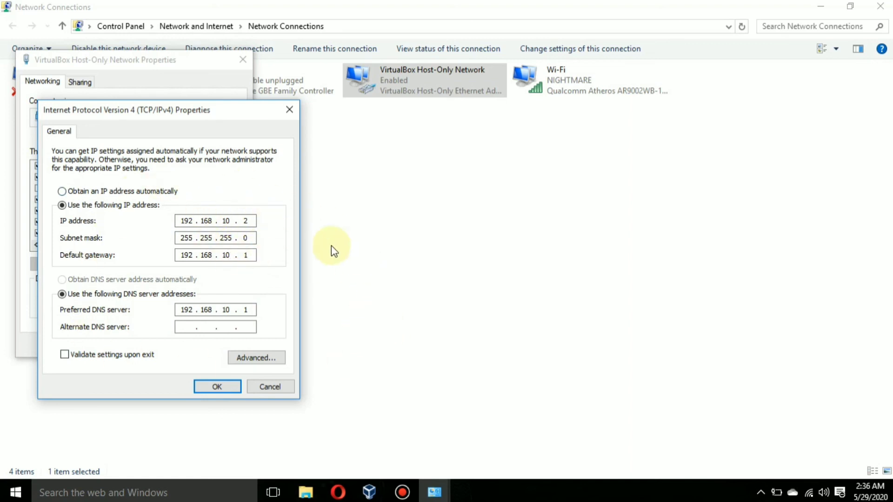
click(217, 387)
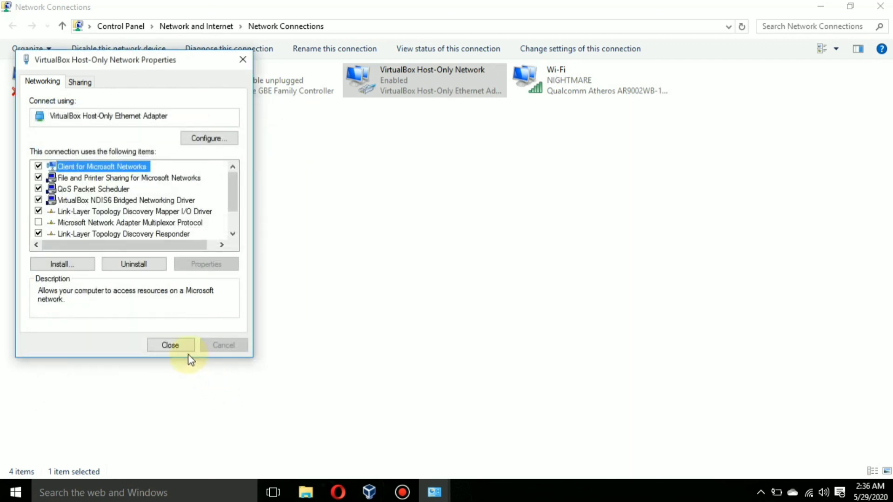
click(174, 345)
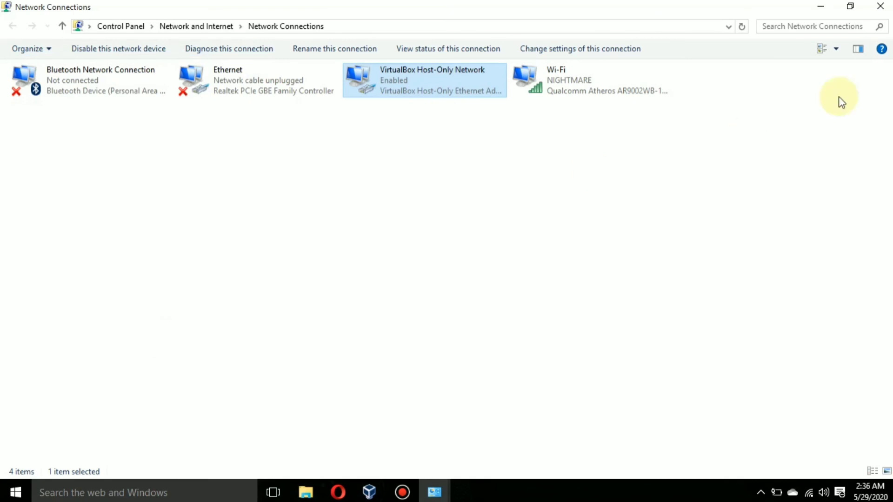
click(880, 5)
Close the last network window, clear the recalled ifconfig from the Ubuntu prompt, and show the desktop.
click(881, 6)
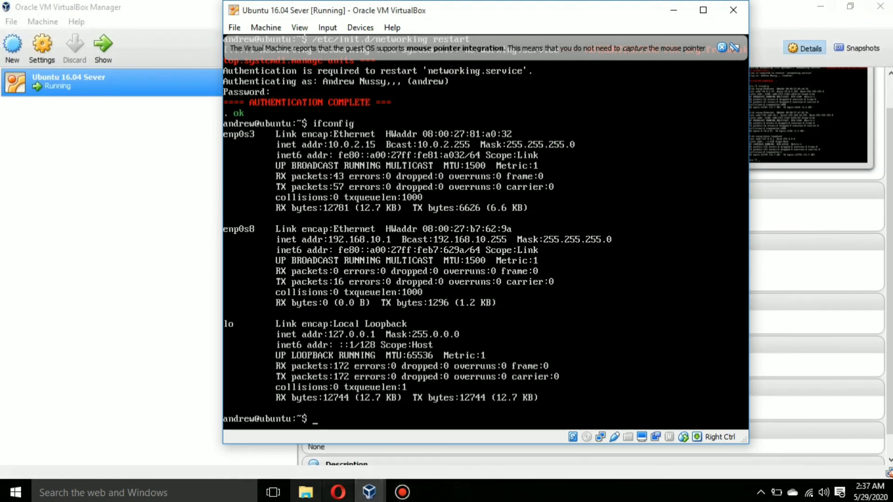
key(Up)
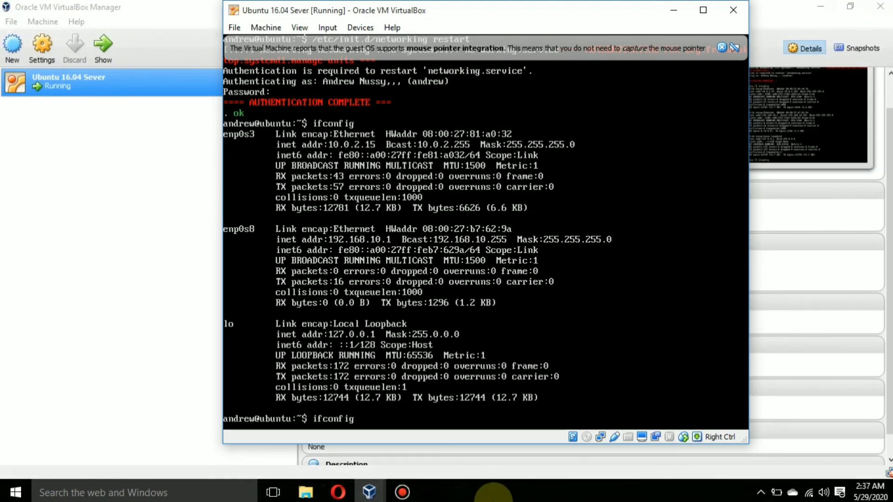
key(BackSpace)
key(BackSpace)
key(BackSpace)
key(BackSpace)
key(BackSpace)
key(BackSpace)
key(BackSpace)
key(BackSpace)
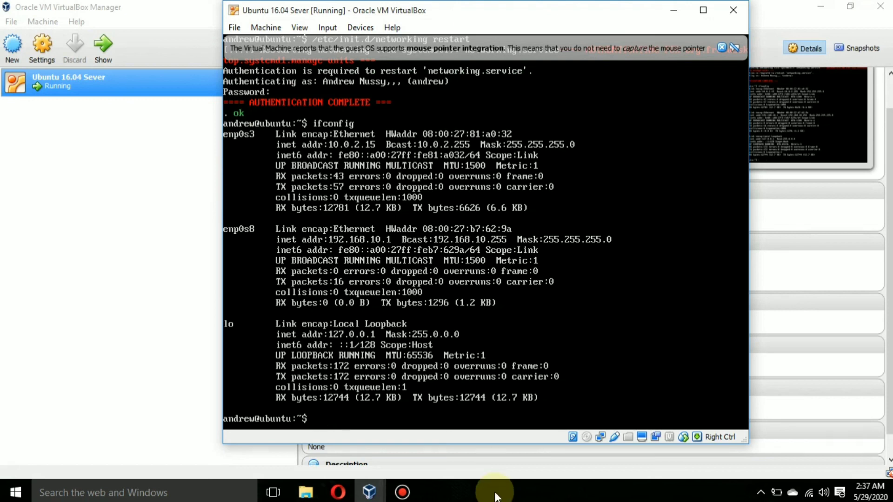
click(890, 492)
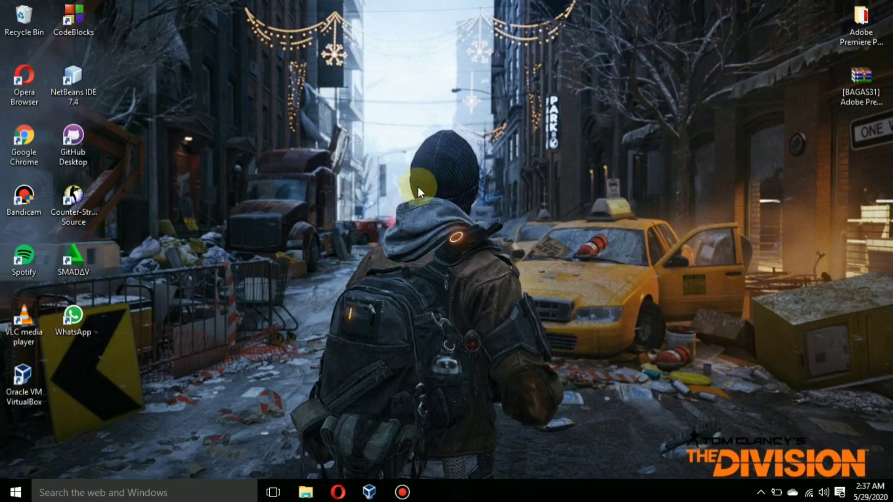
Run ipconfig in a Command Prompt launched through Win+R.
key(super+r)
key(Return)
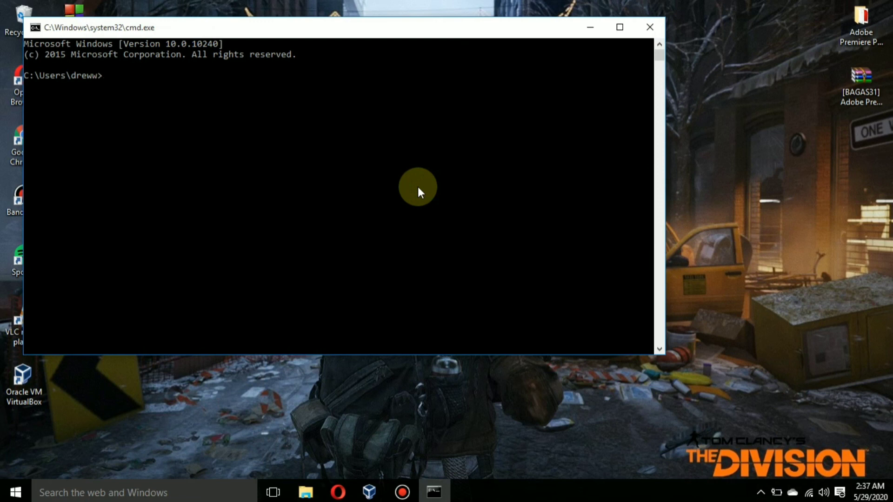
text(ipconfig)
key(Return)
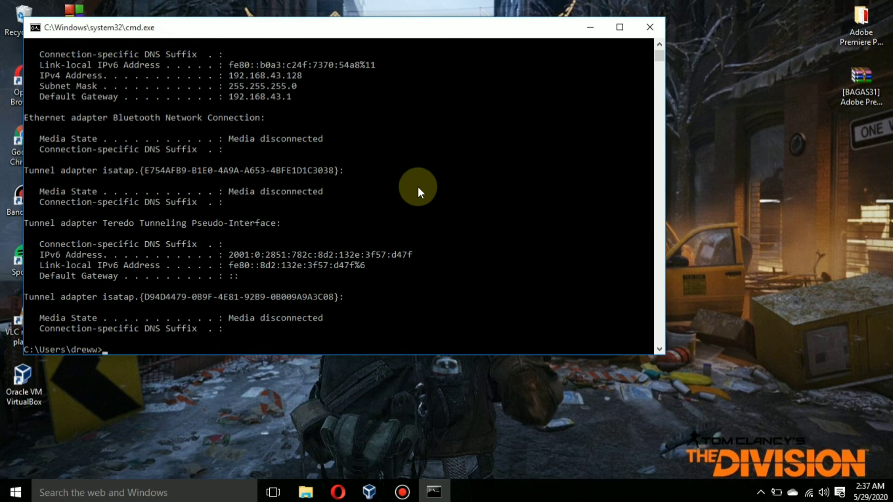
Highlight the VirtualBox Host-Only Network section showing 192.168.10.2, then close the Command Prompt.
scroll(418, 186, up, 6)
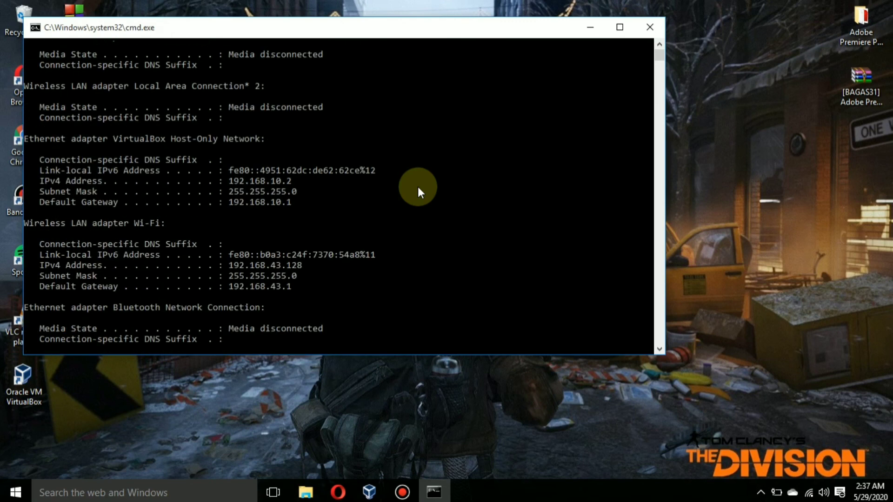
scroll(418, 186, up, 3)
scroll(416, 189, down, 1)
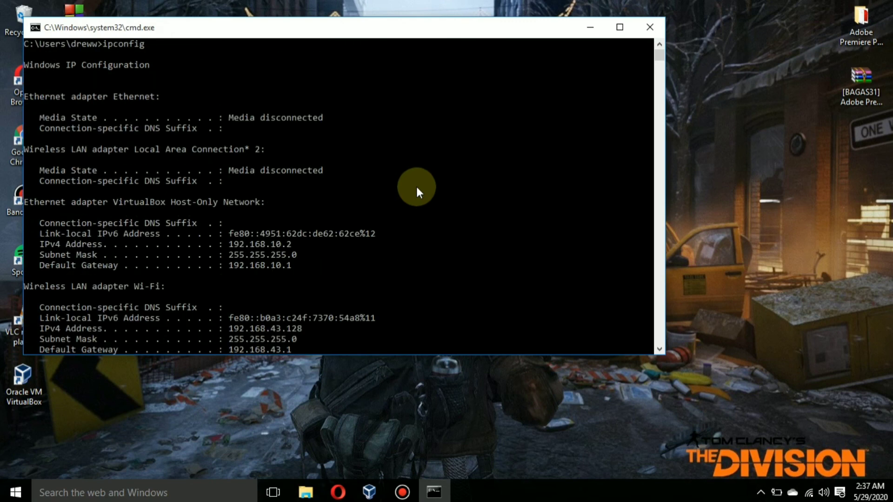
scroll(417, 191, down, 1)
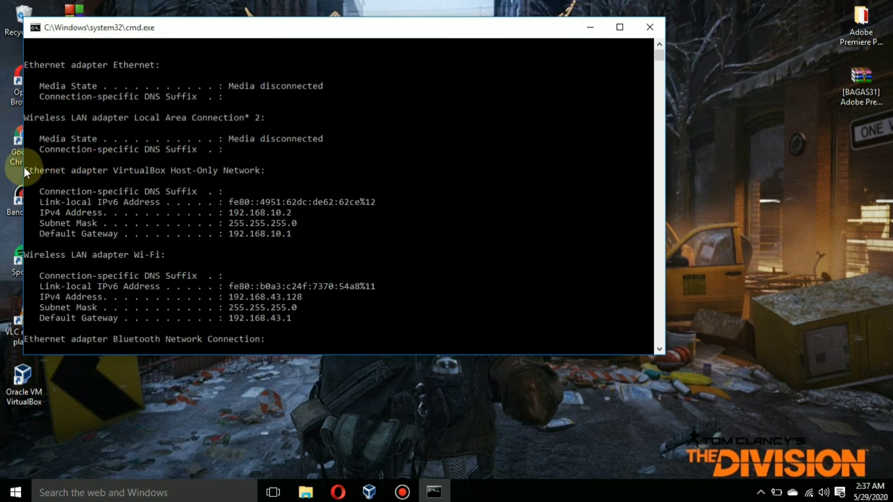
click(37, 166)
drag(38, 166, 300, 236)
click(83, 191)
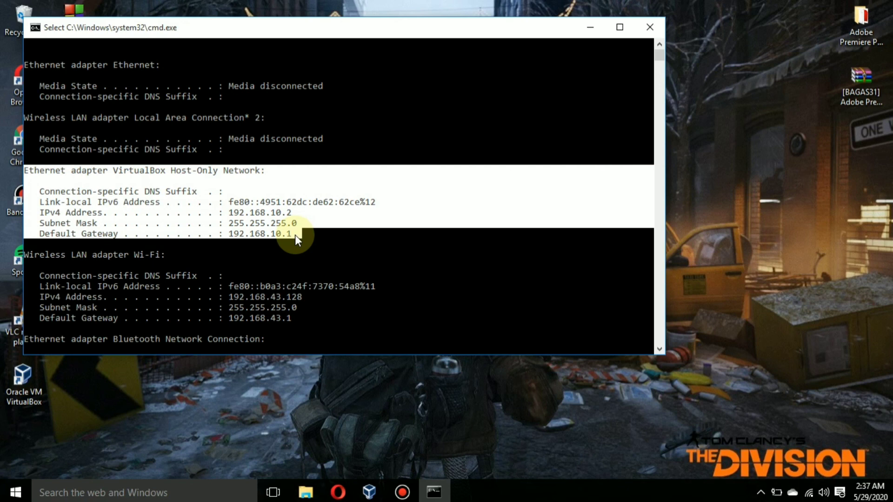
click(652, 29)
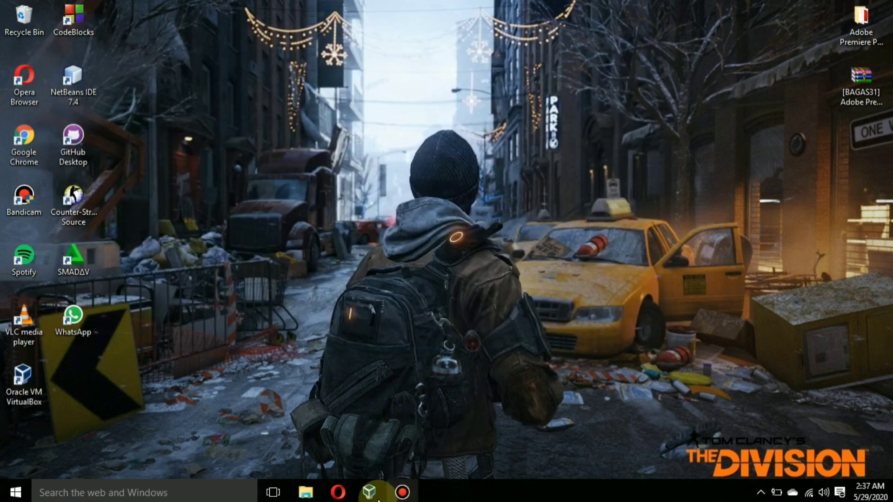